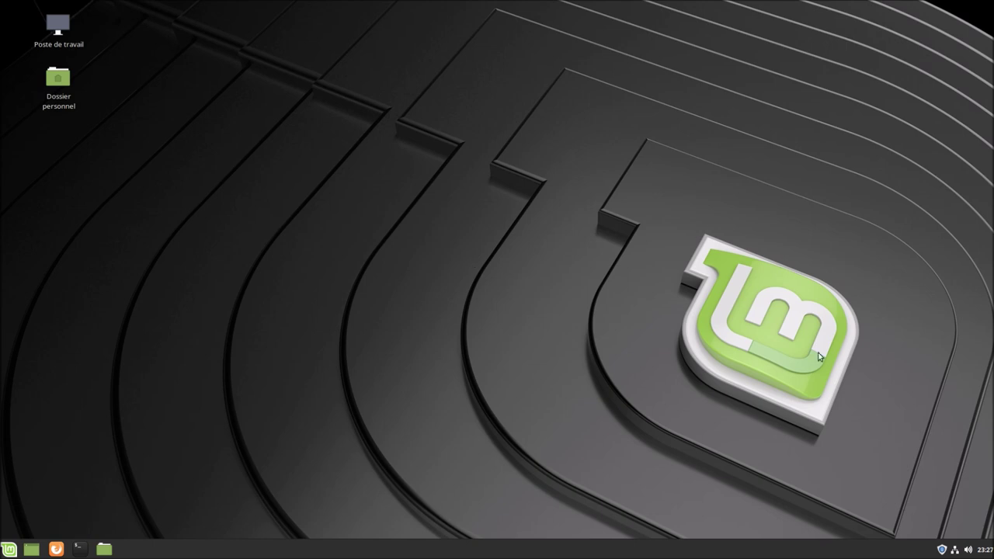
Step: Set the Update Manager to close after applying updates, stop warning about unconfigured snapshots and stop suggesting a local mirror; apply and close it
click(941, 550)
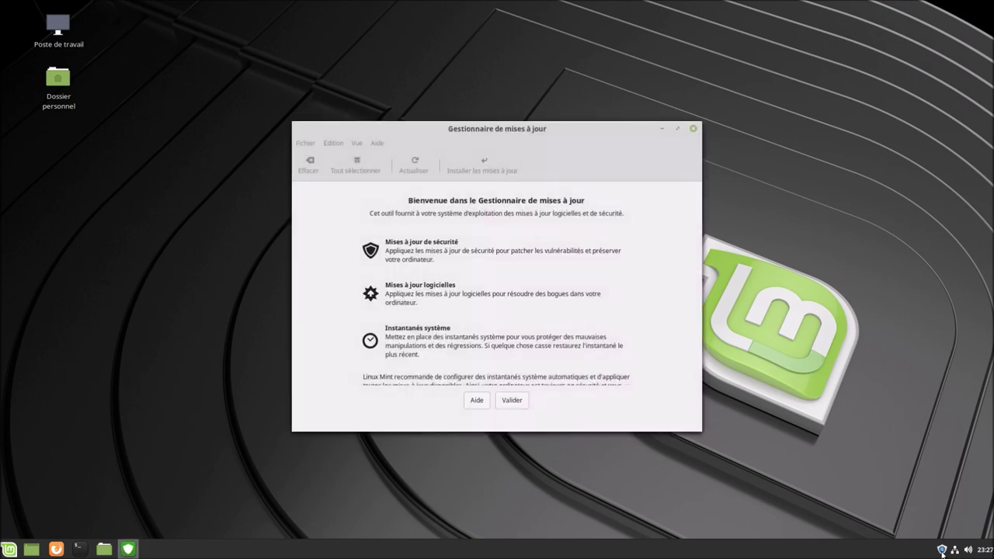
click(515, 401)
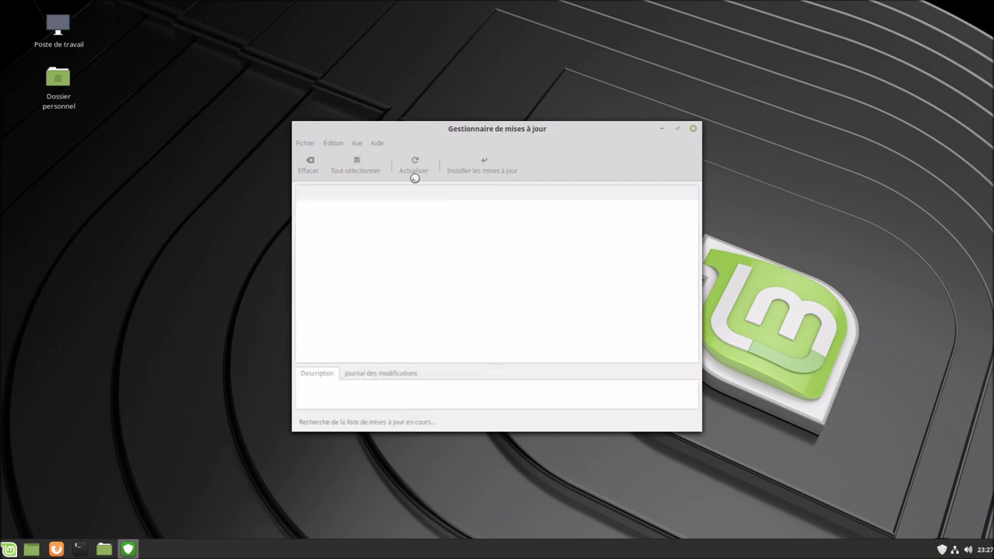
click(335, 147)
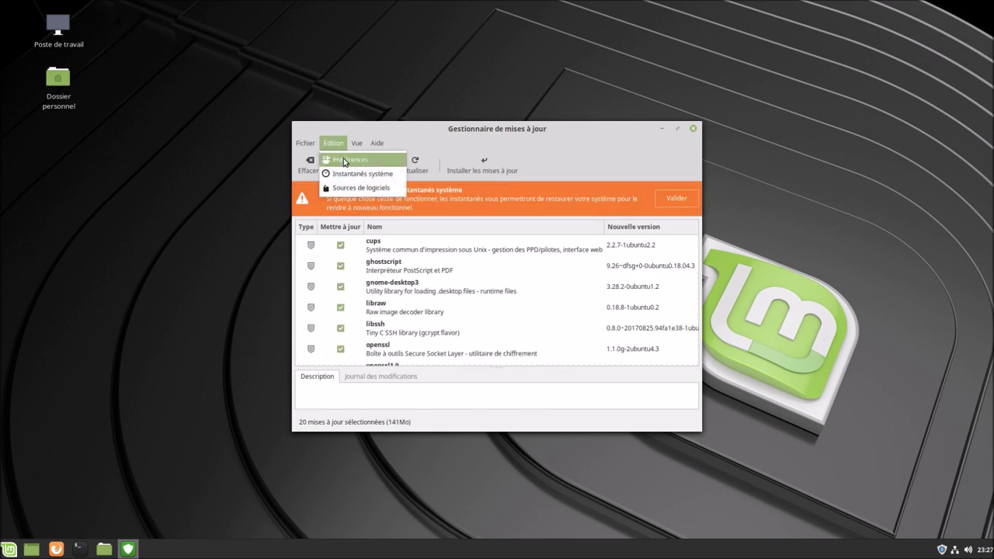
click(347, 162)
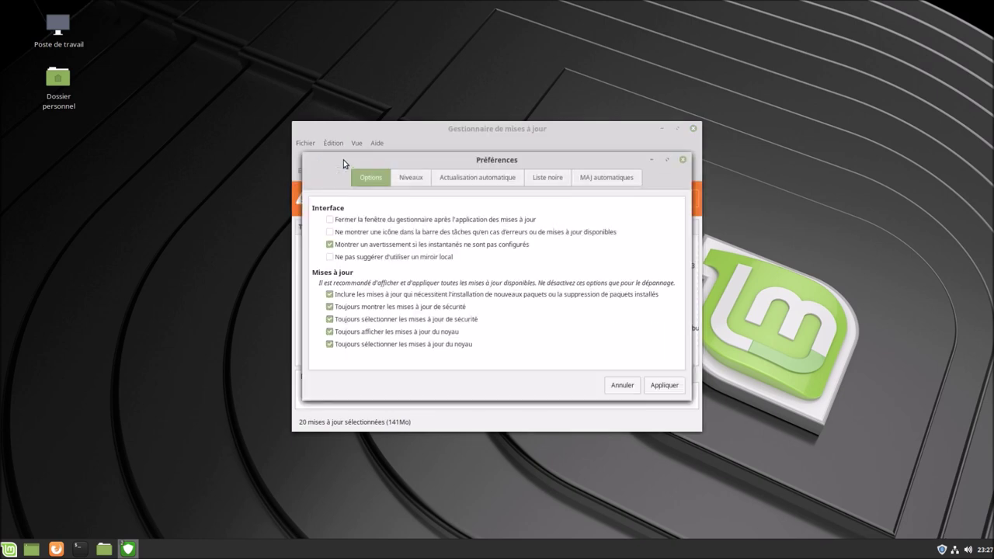
click(330, 220)
click(330, 245)
click(330, 257)
click(656, 385)
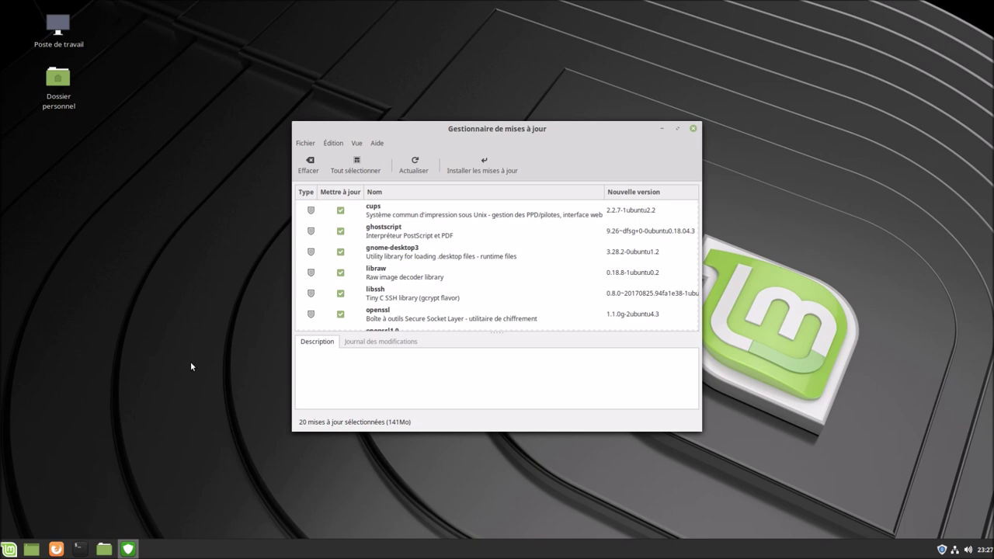
click(693, 129)
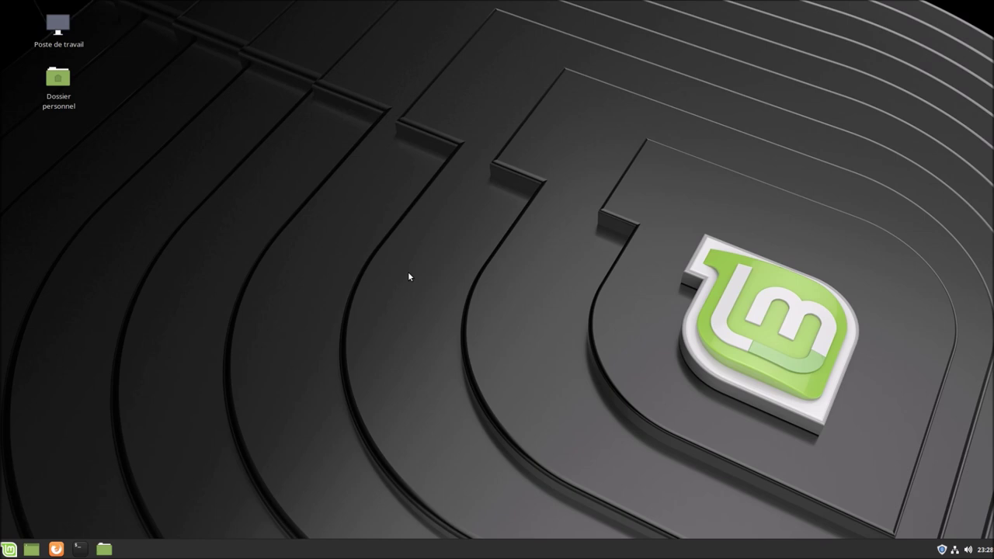
Step: In a terminal, add ppa:teejee2008/ppa with sudo add-apt-repository -y, enter the account password, and refresh the package lists with sudo apt update
click(78, 549)
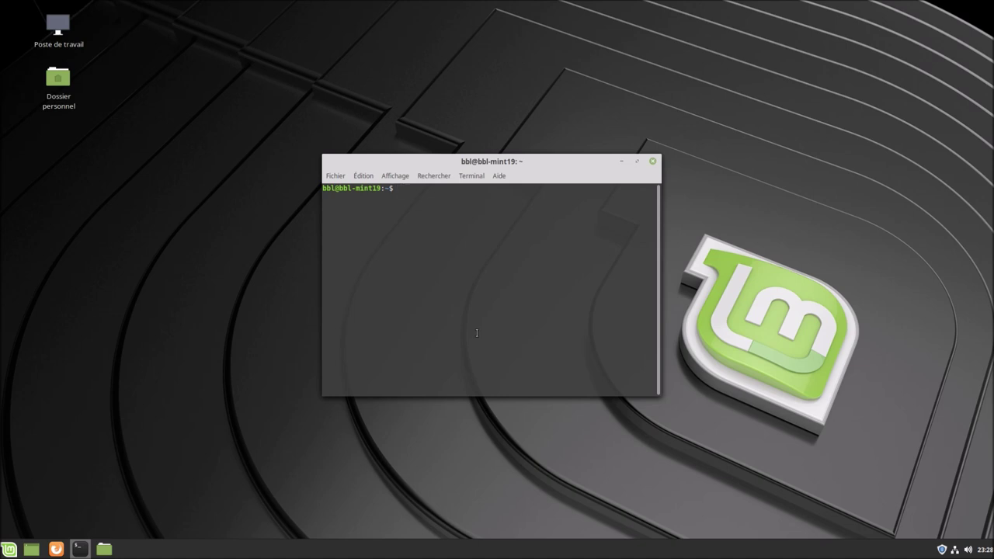
text(sudo add-apt-repository -y ppa:teejee)
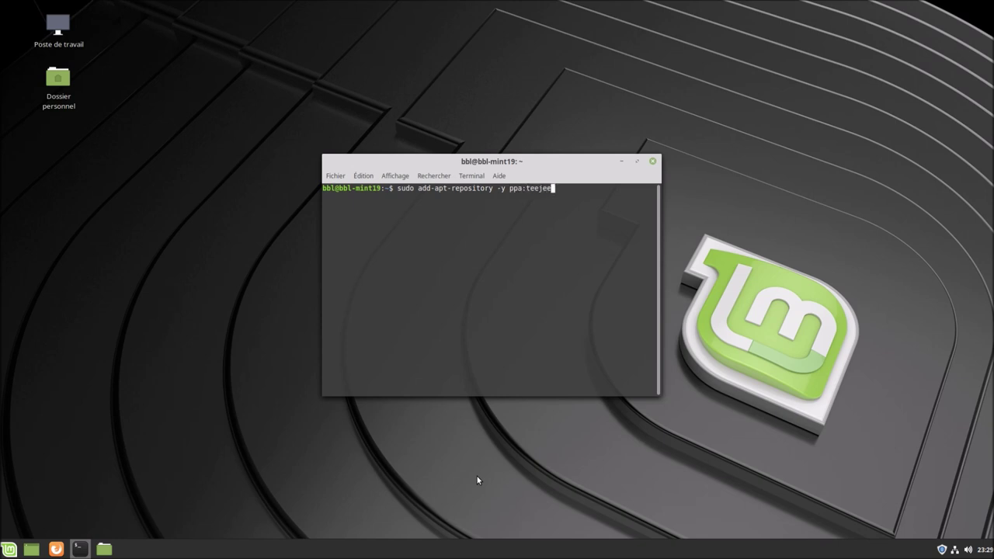
text(2008/ppa)
key(Return)
text(*****)
key(Return)
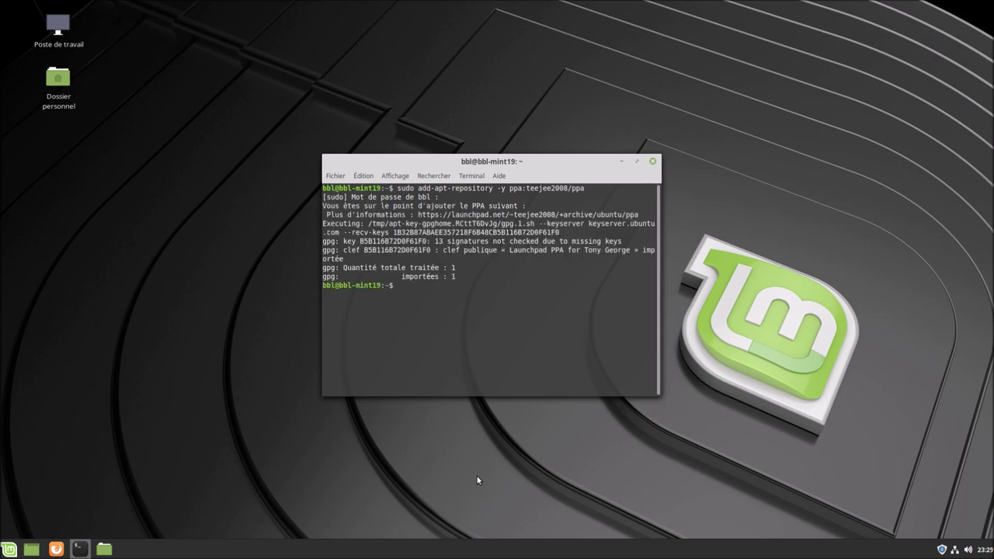
text(sudo apt update)
key(Return)
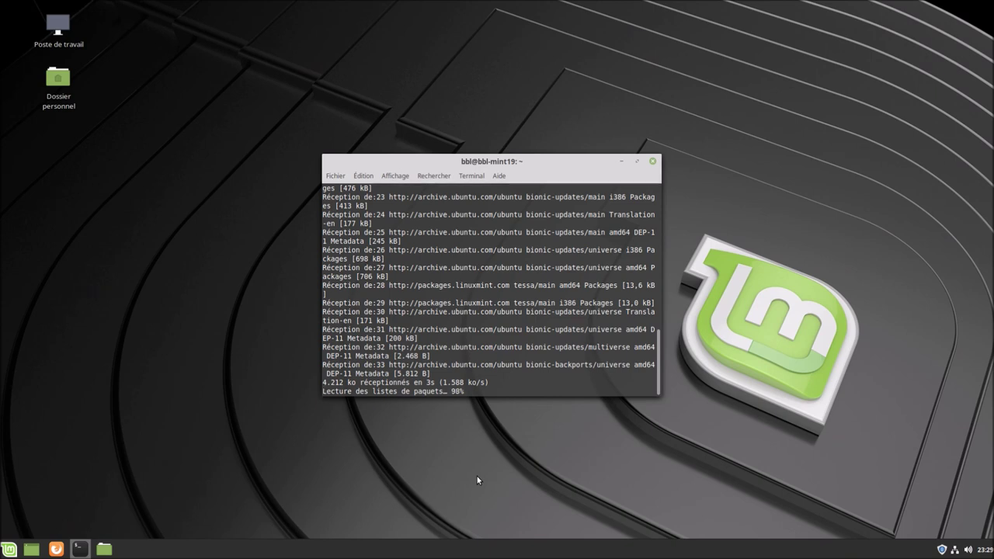
Step: Search the installed applications for "tim" to check for Timeshift, and return to the terminal
click(9, 550)
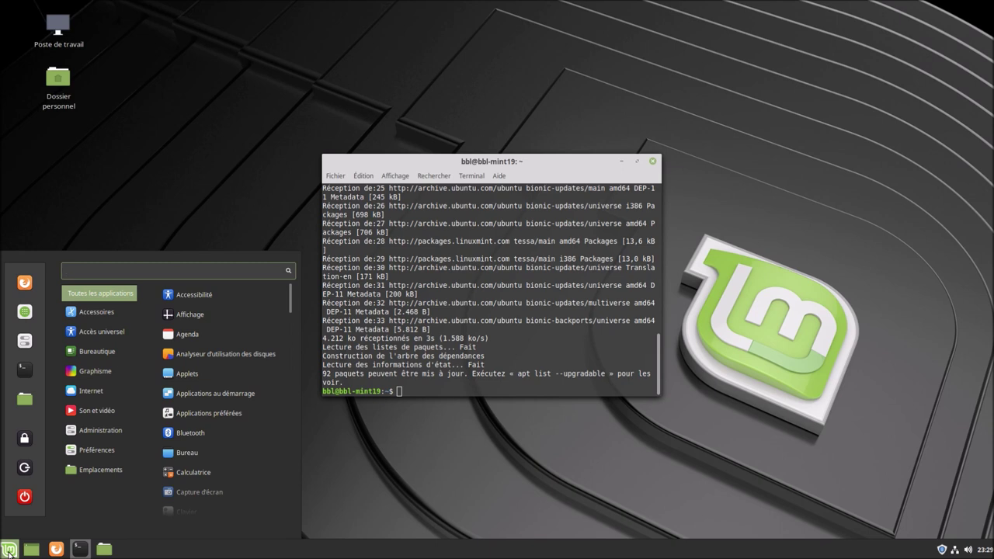
text(tim)
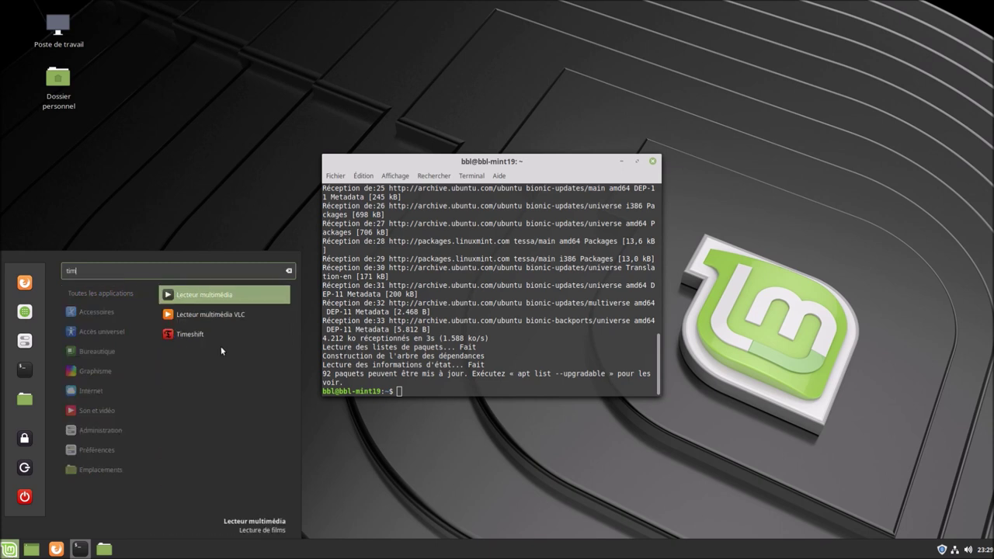
click(476, 162)
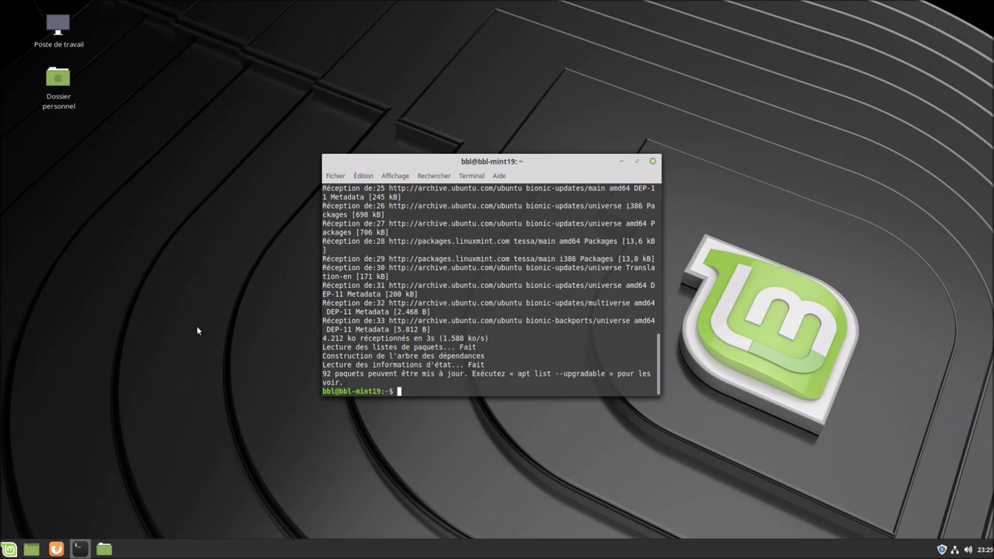
Step: Run sudo apt install timeshift in the terminal
text(sudo)
text(apt inst)
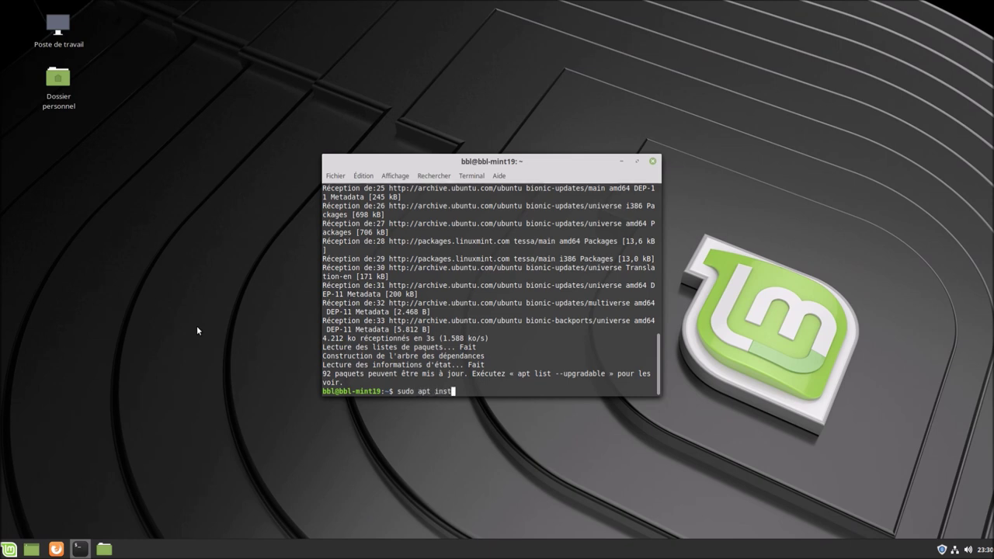
text(all timeshift)
key(Return)
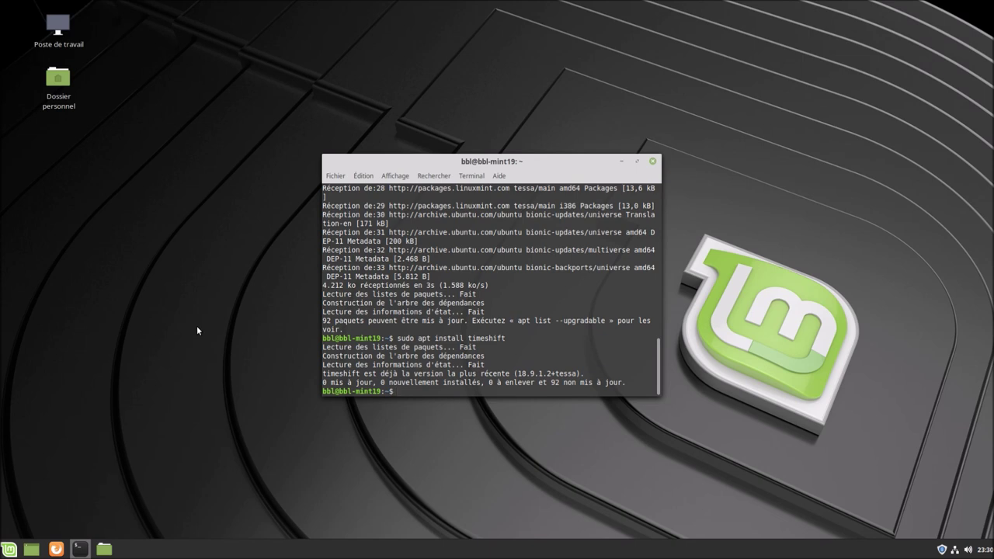
Step: Run sudo apt install ukuu and decline the installation with n
key(Up)
key(BackSpace)
key(BackSpace)
key(BackSpace)
key(BackSpace)
key(BackSpace)
key(BackSpace)
key(BackSpace)
key(BackSpace)
key(BackSpace)
text(ukuu)
key(Return)
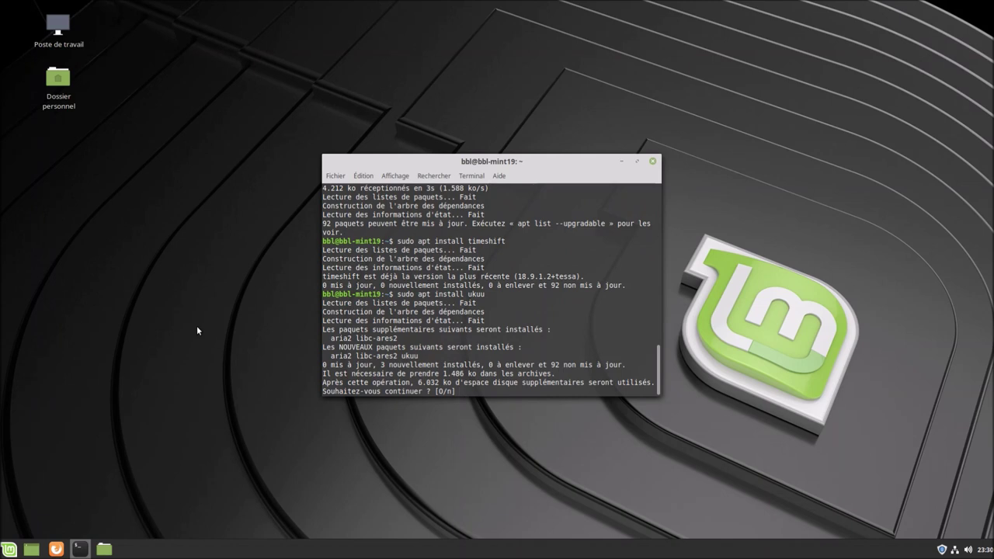
text(n)
key(Return)
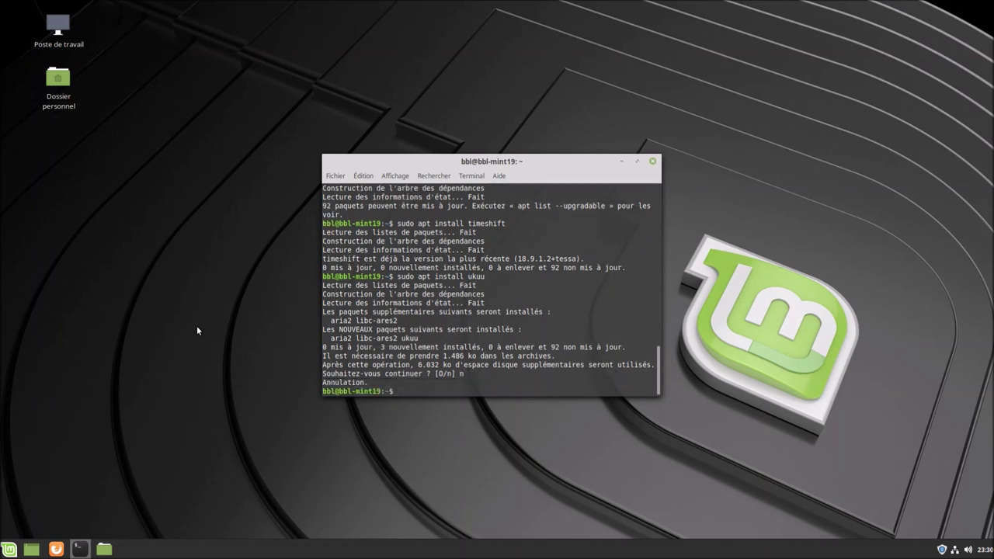
Step: Install Selene with sudo apt install selene and accept the installation with o
key(Up)
key(BackSpace)
key(BackSpace)
key(BackSpace)
key(BackSpace)
text(selene)
key(Return)
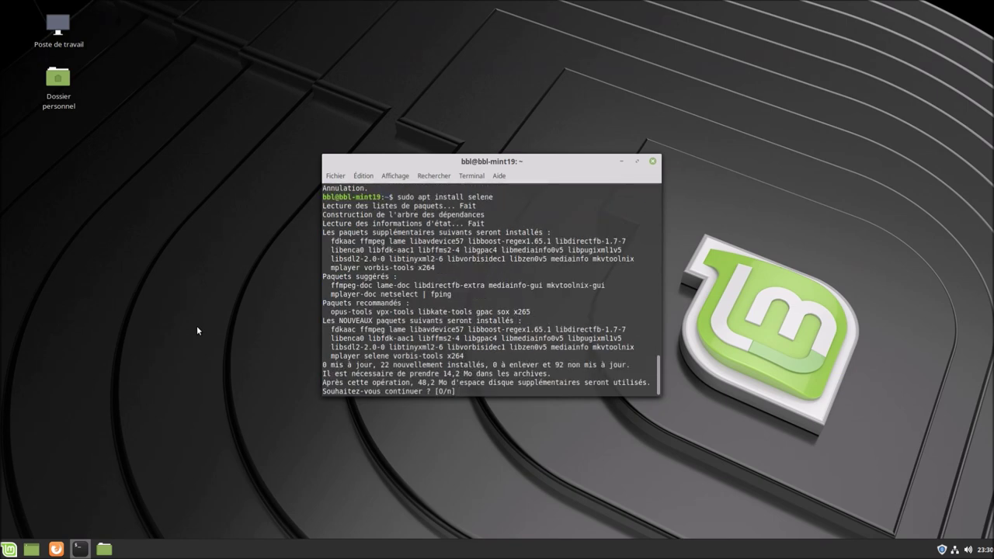
text(o)
key(Return)
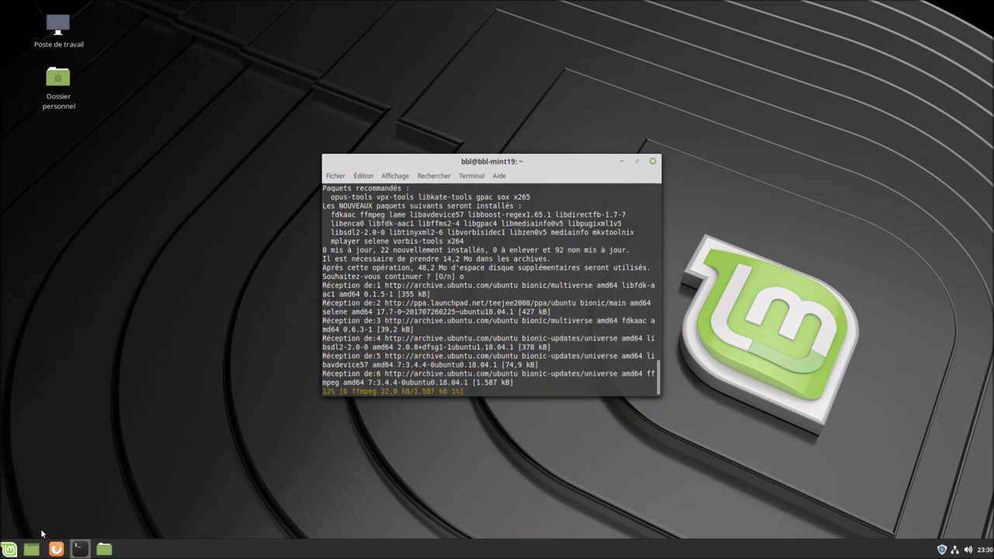
Step: Switch to Firefox and open the FTP server ftp://services.anyathome.be
click(56, 550)
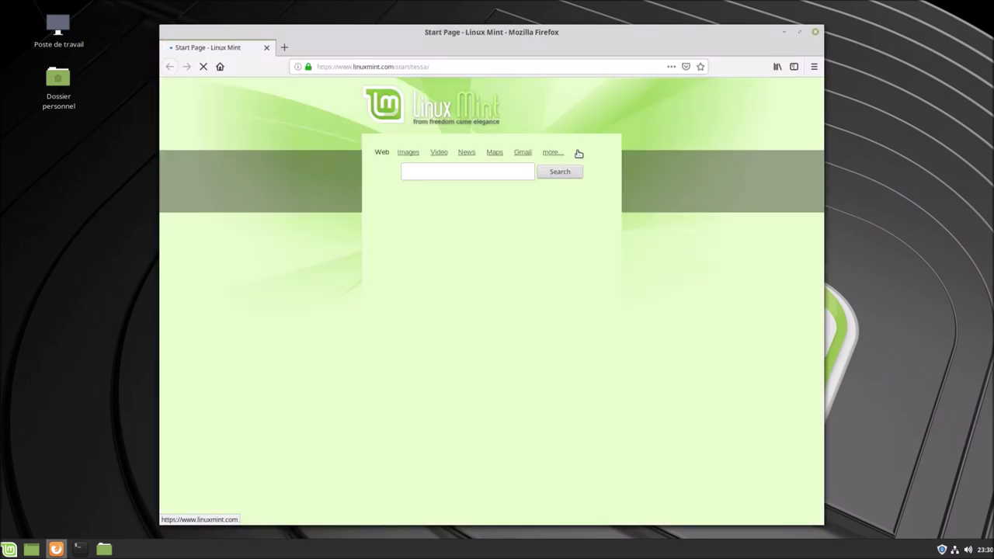
click(535, 65)
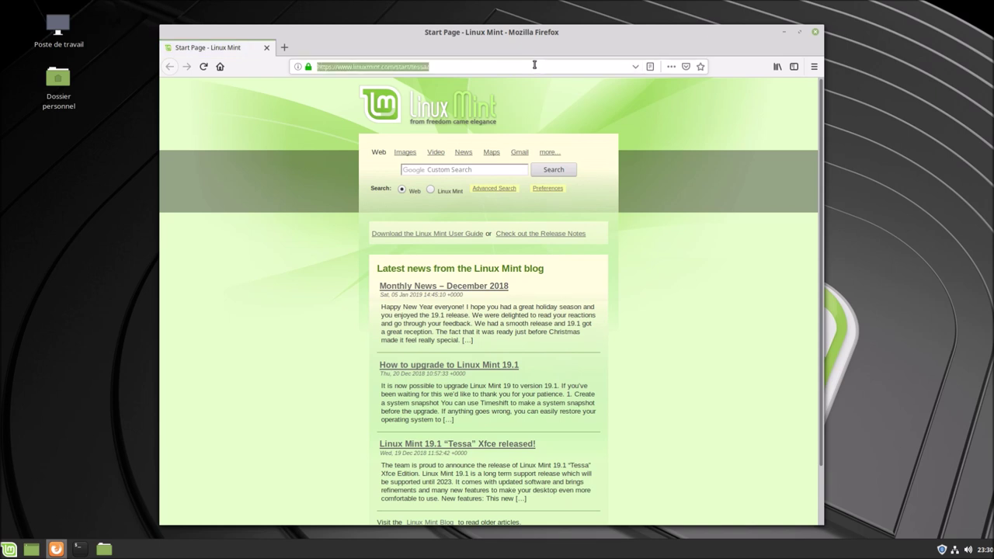
text(ftp)
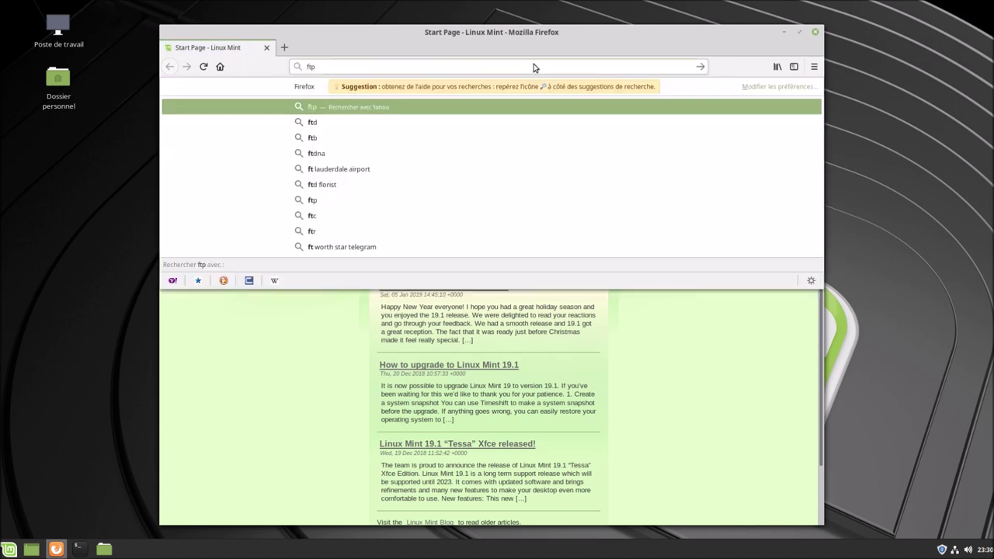
text(://services)
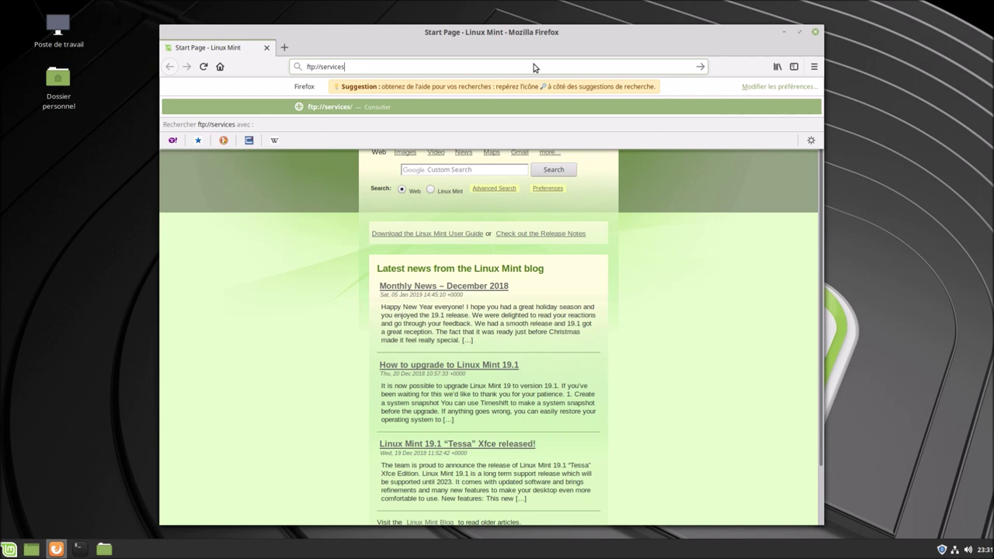
text(.anyathome.be)
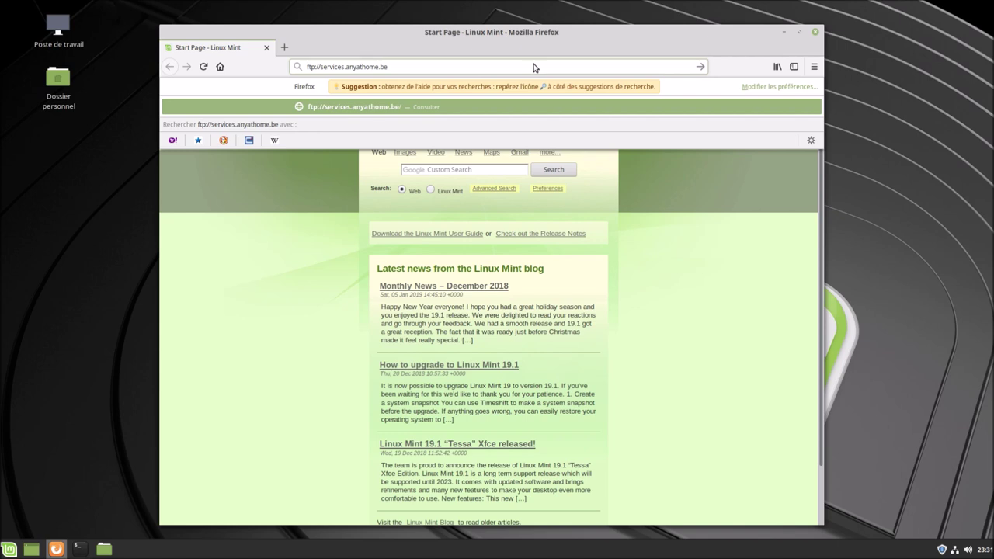
key(Return)
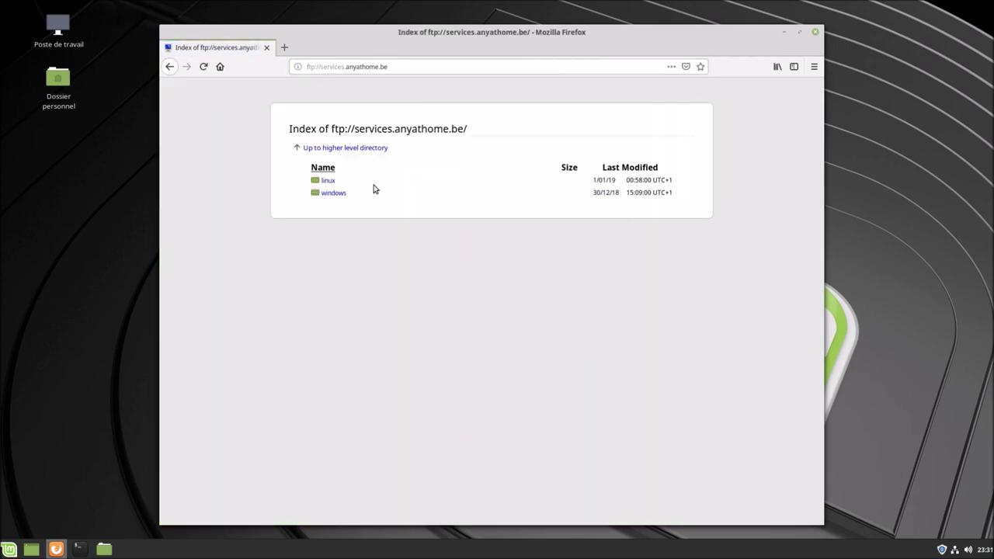
Step: Browse to the linux/soft/deb directory on the FTP server and look through its package folders
click(328, 181)
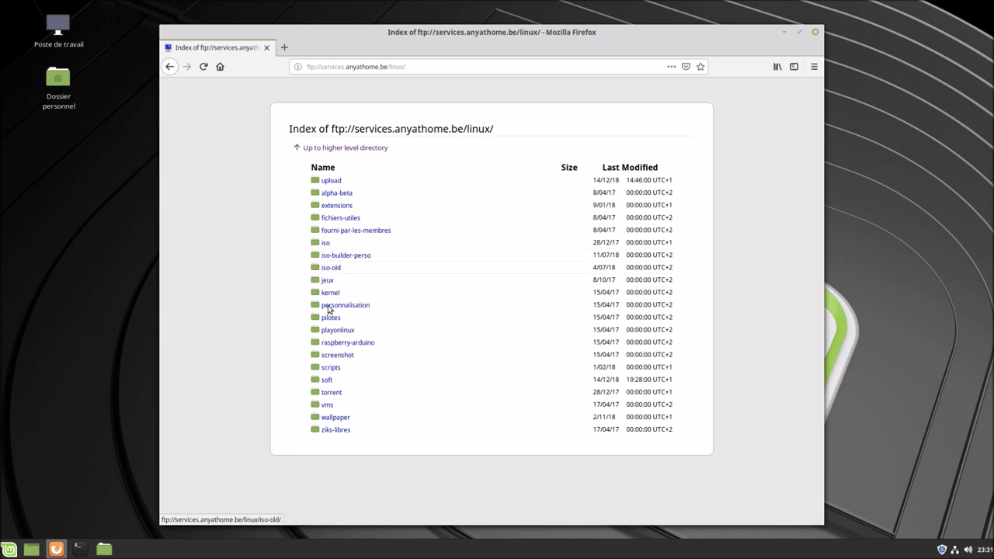
click(327, 380)
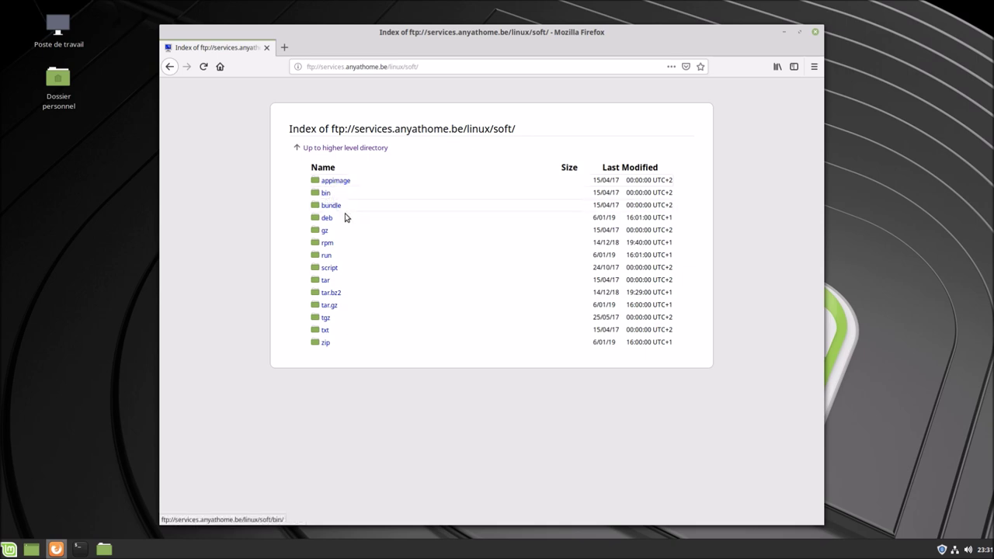
click(327, 219)
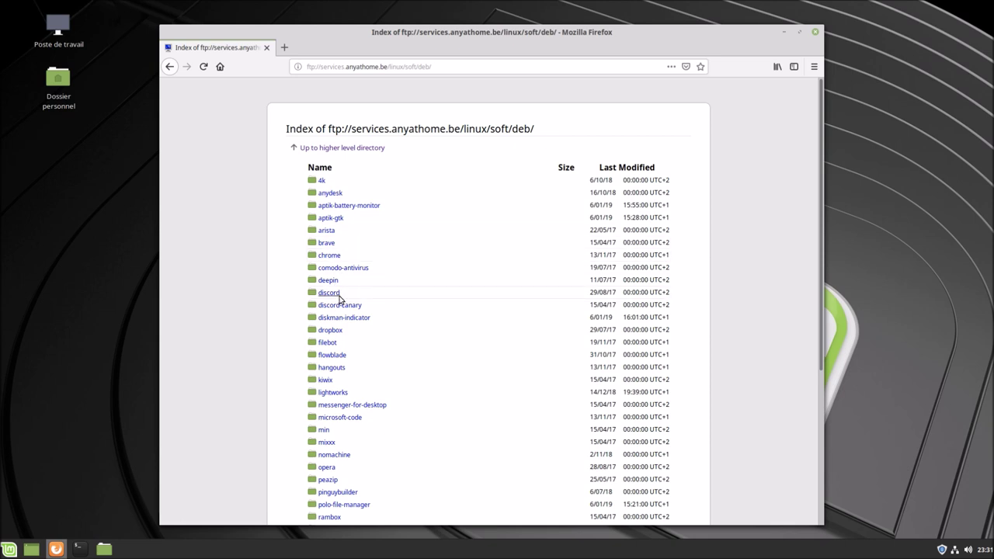
scroll(360, 342, down, 5)
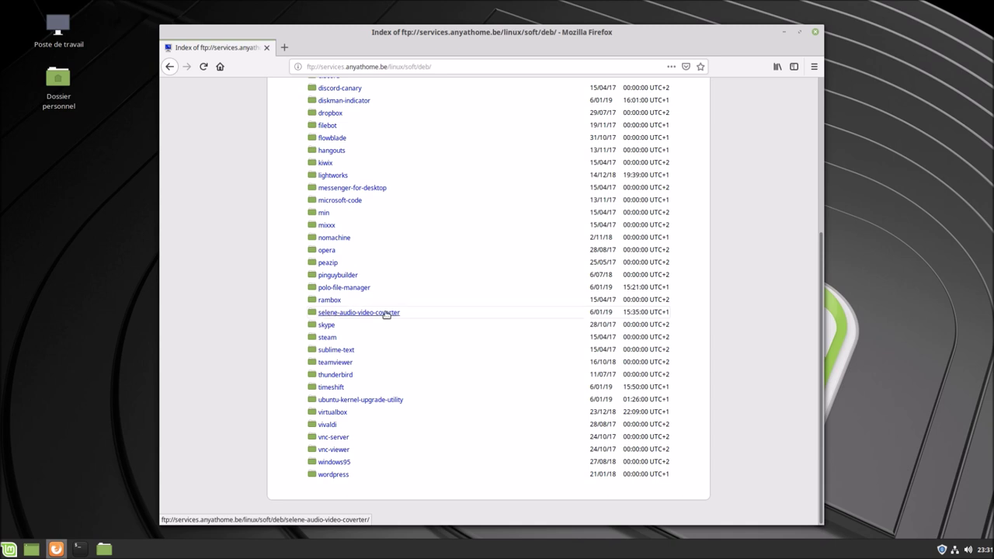
scroll(387, 316, up, 2)
scroll(387, 316, up, 5)
Step: Examine the program folders in the run, tar.gz and zip directories under linux/soft
click(337, 148)
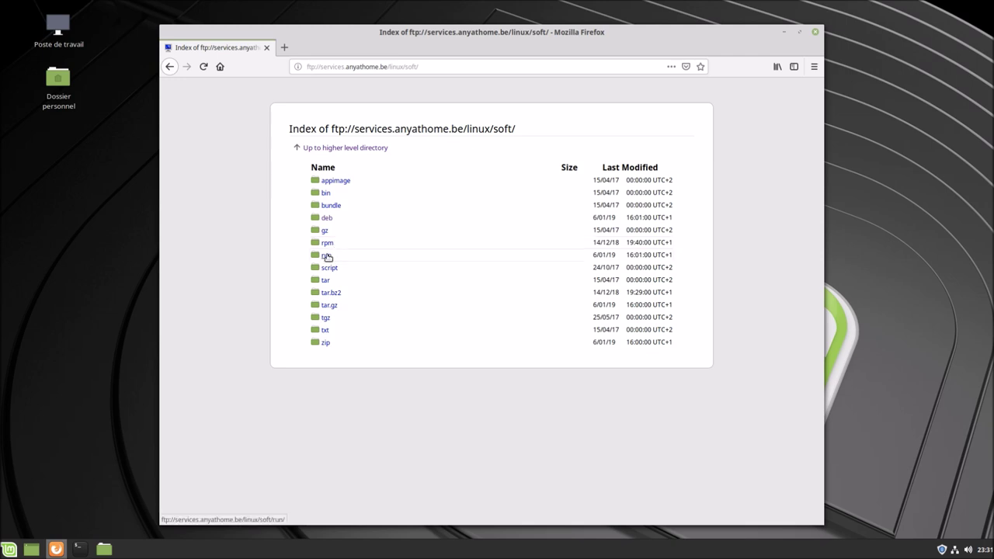
click(329, 255)
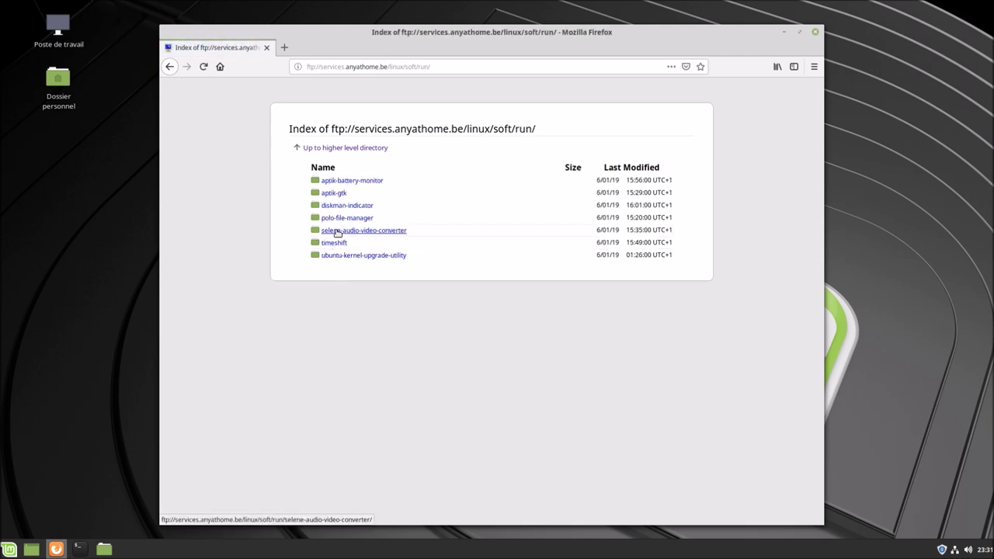
click(339, 149)
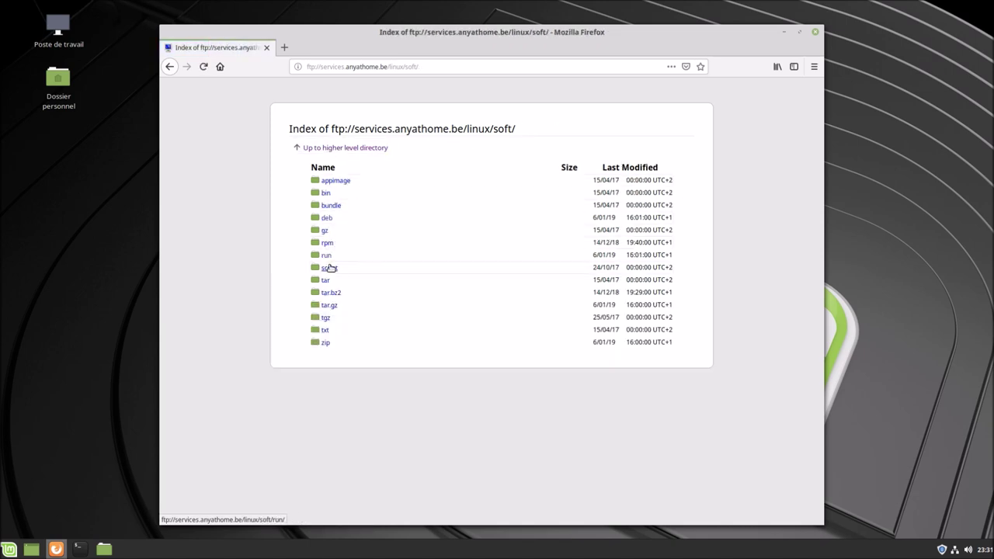
click(333, 307)
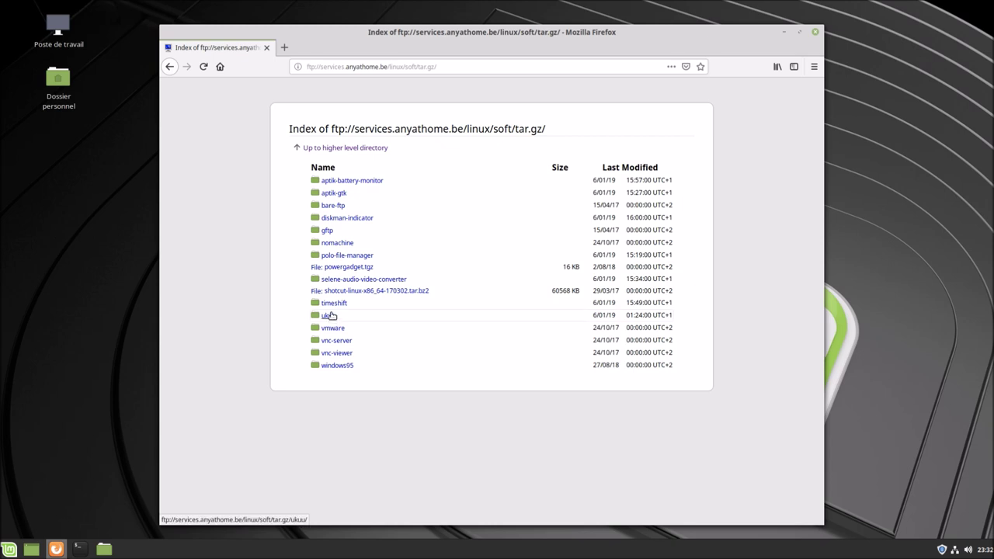
click(341, 150)
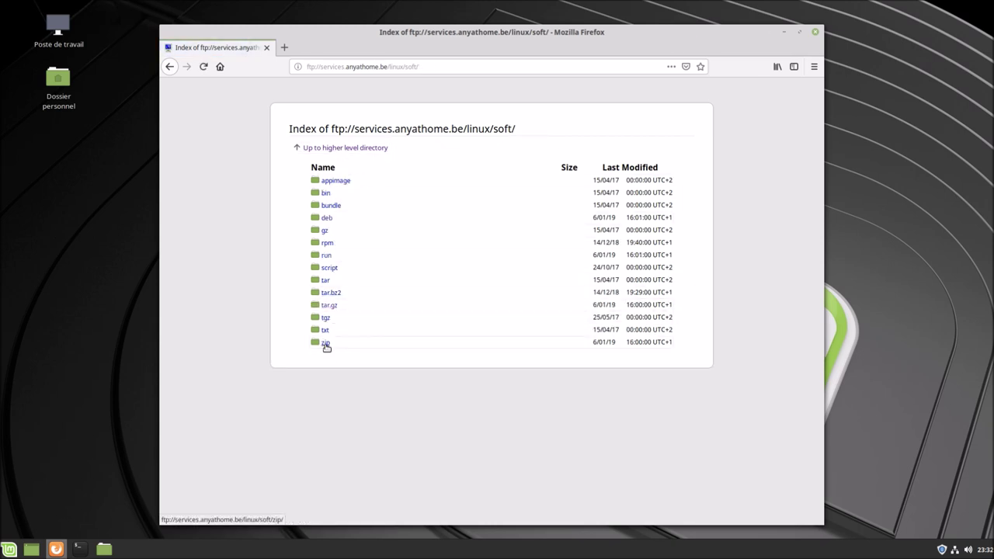
click(325, 343)
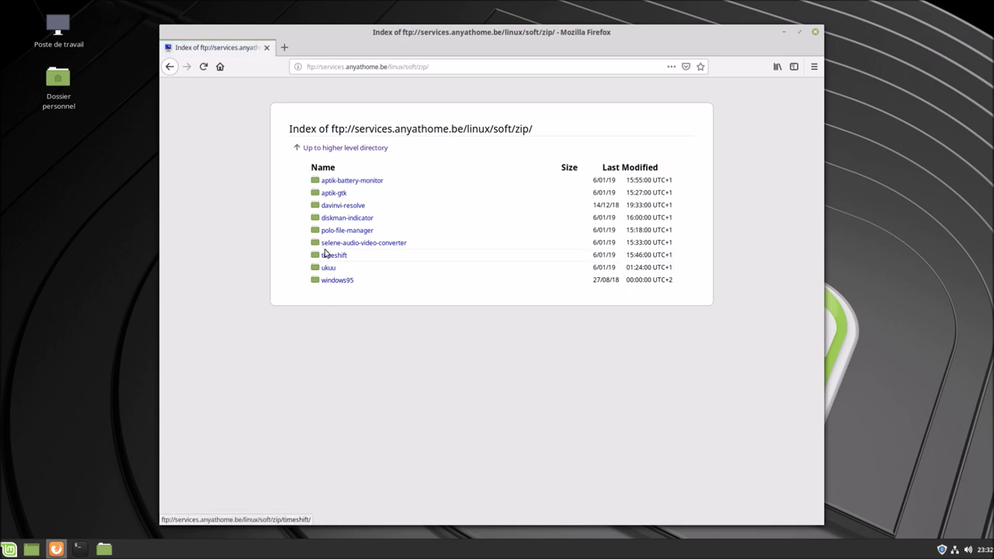
Step: Close the Firefox and terminal windows and launch Selene Media Encoder from the sound and video applications
click(815, 34)
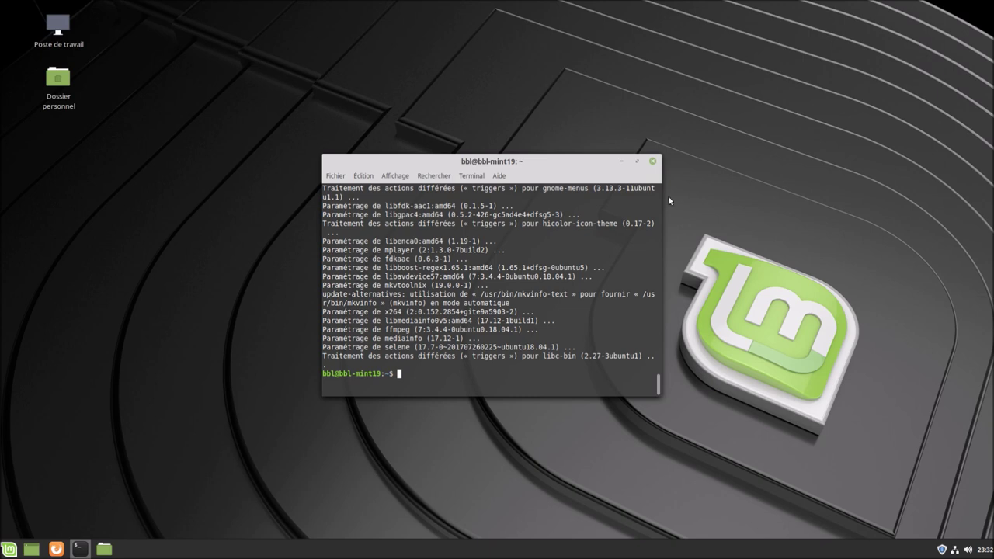
click(655, 163)
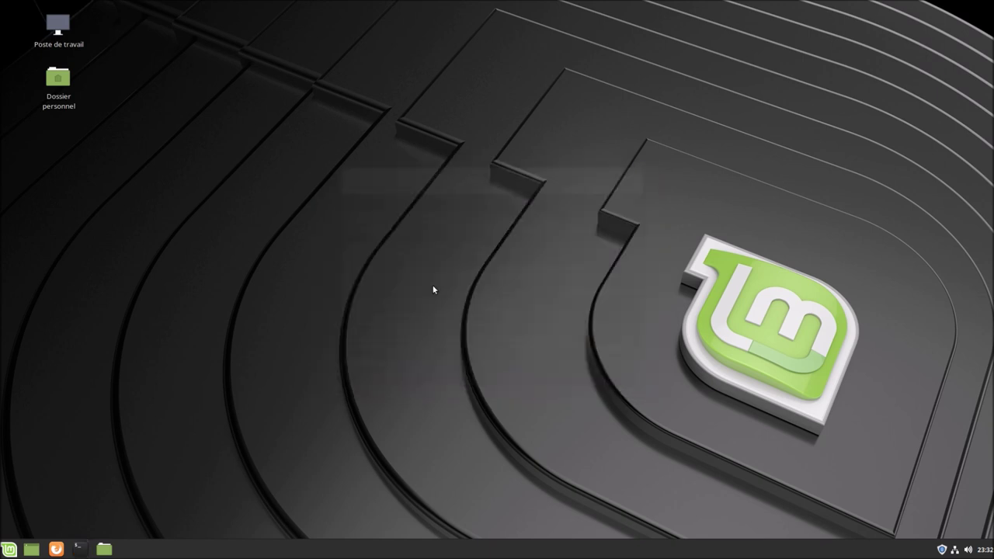
click(9, 550)
mouse_move(122, 409)
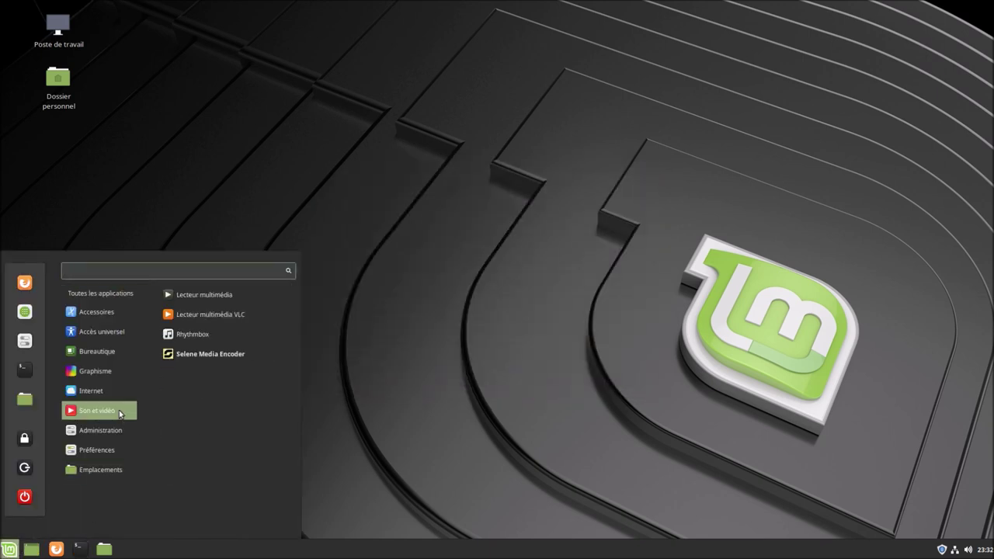
click(207, 356)
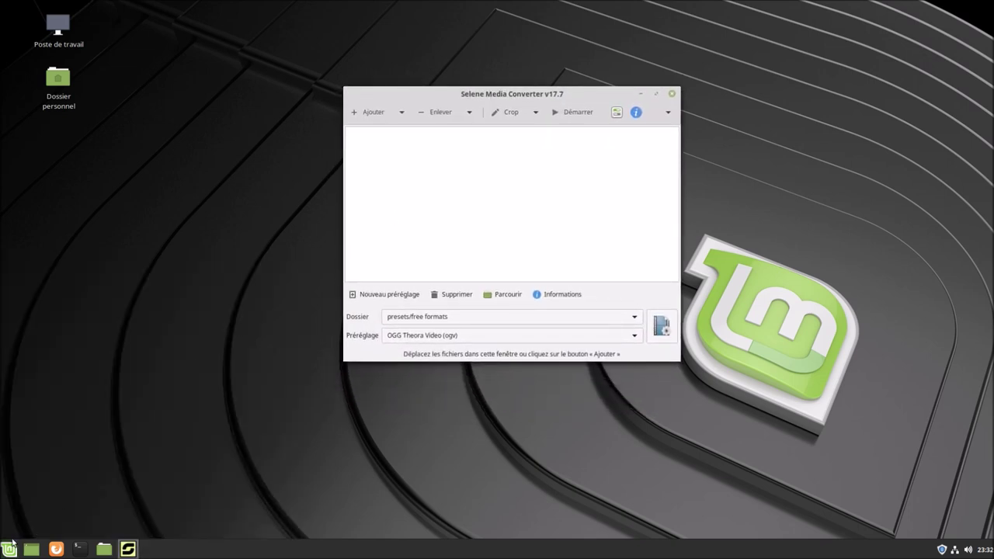
Step: Open the Themes section of the system settings and place its window beside the Selene window
click(11, 546)
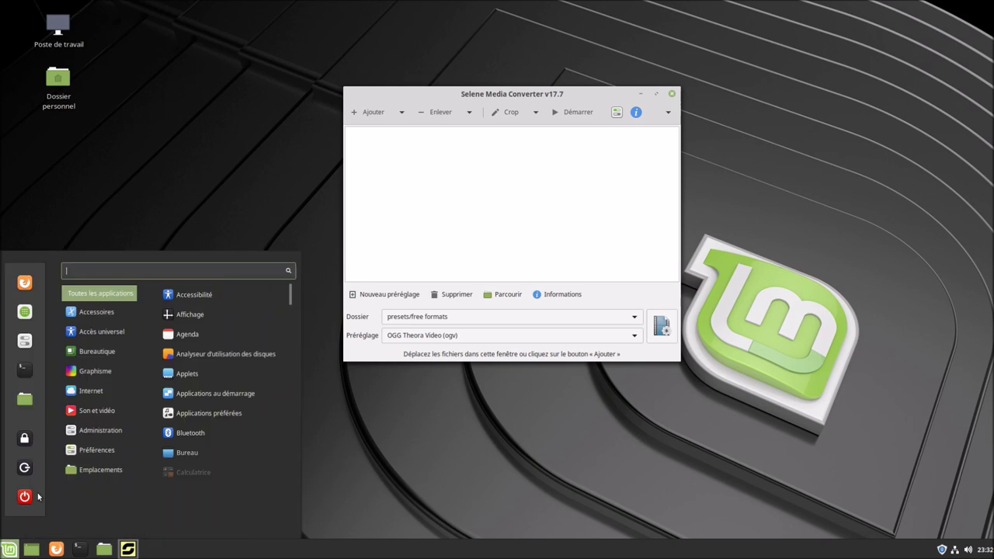
click(29, 346)
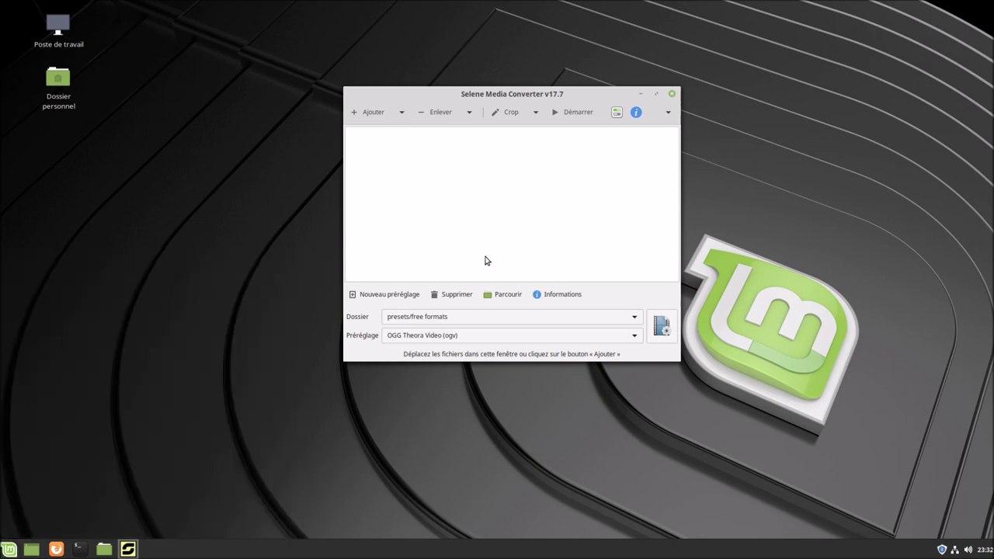
click(531, 193)
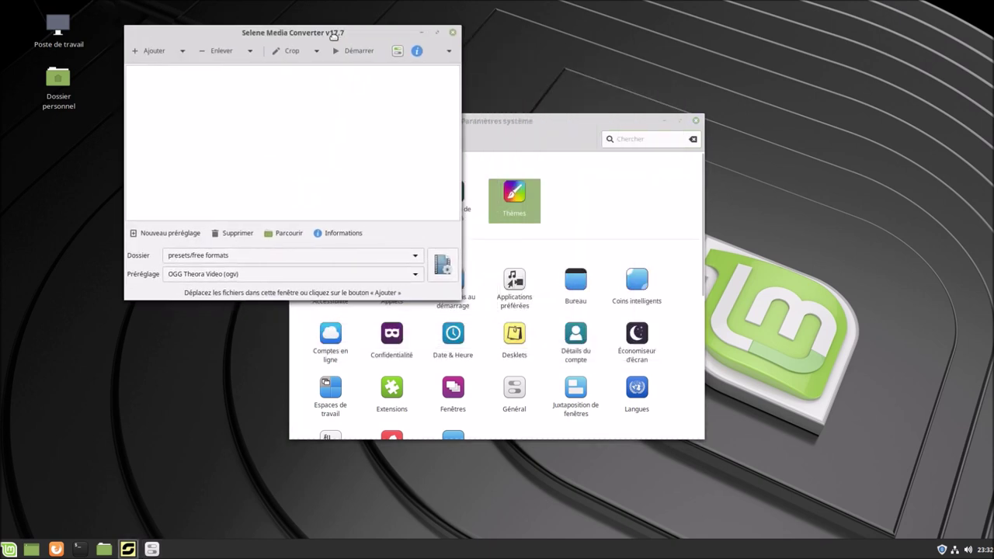
drag(535, 127, 737, 161)
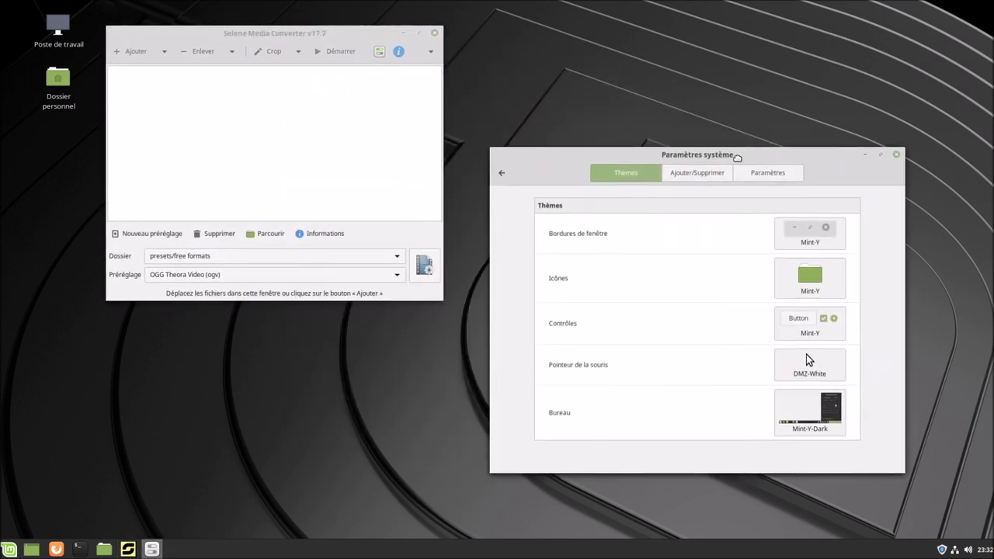
Step: Try the Mint-X window borders, then set the window border theme to Mint-Y-Dark
click(821, 231)
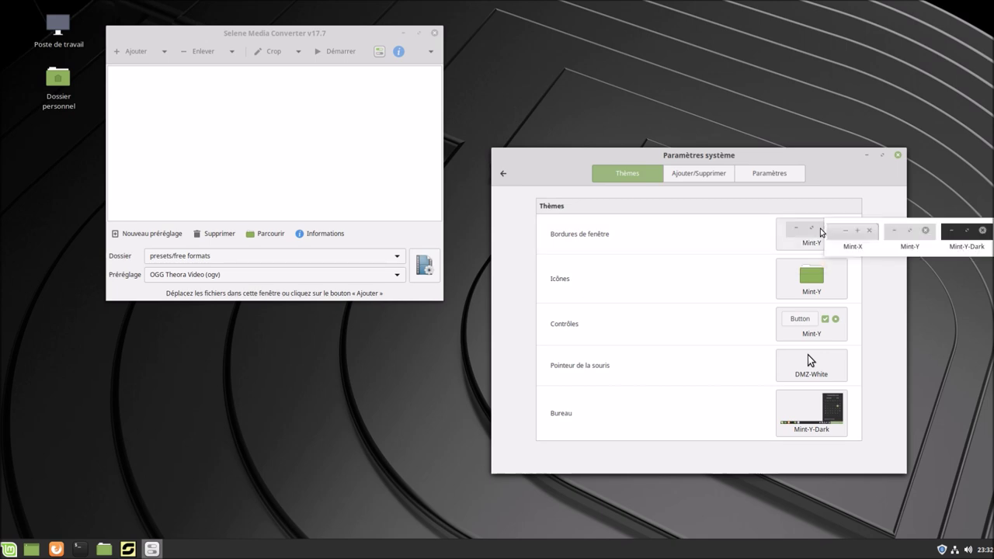
click(857, 247)
click(811, 233)
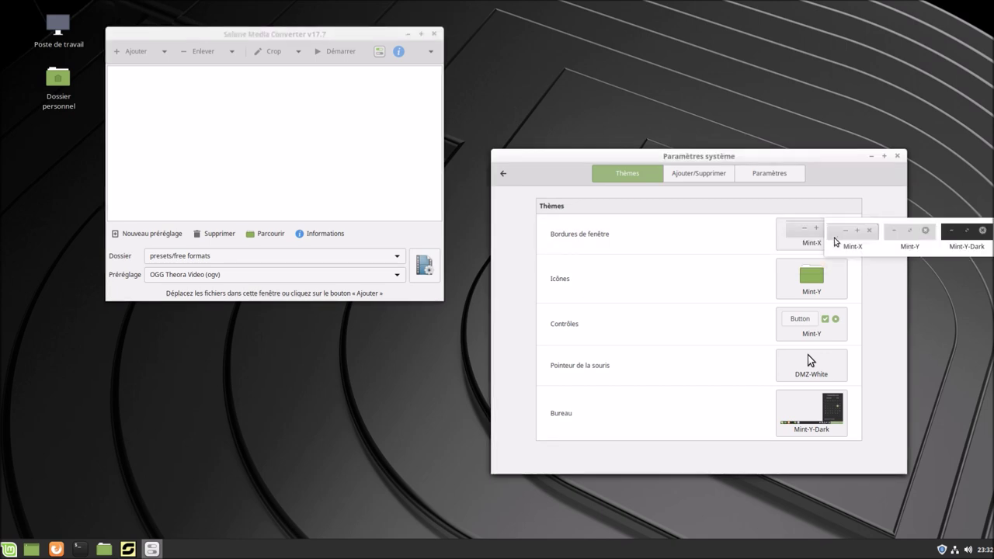
click(969, 239)
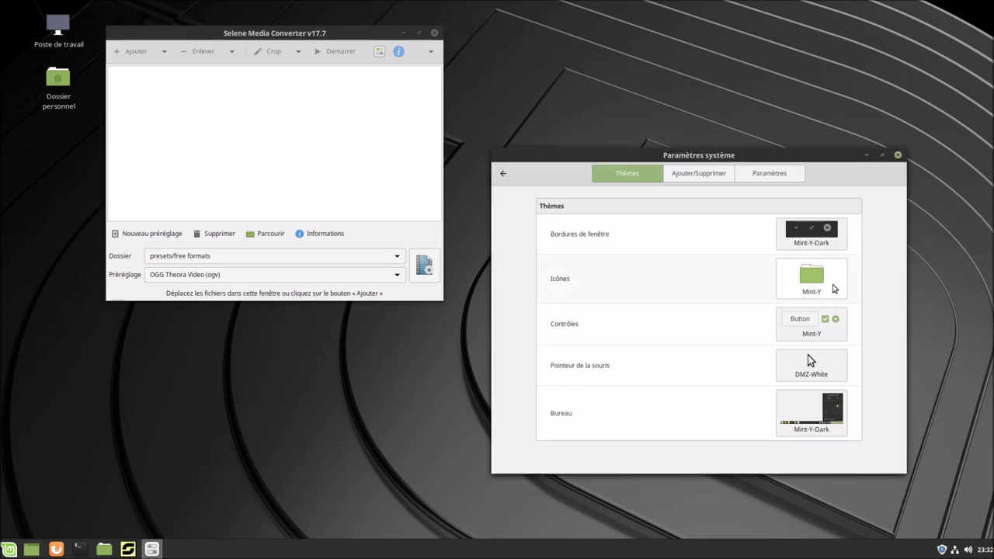
Step: Set the controls theme to Mint-Y-Dark, close the system settings and move the Selene window to the middle of the desktop
click(815, 331)
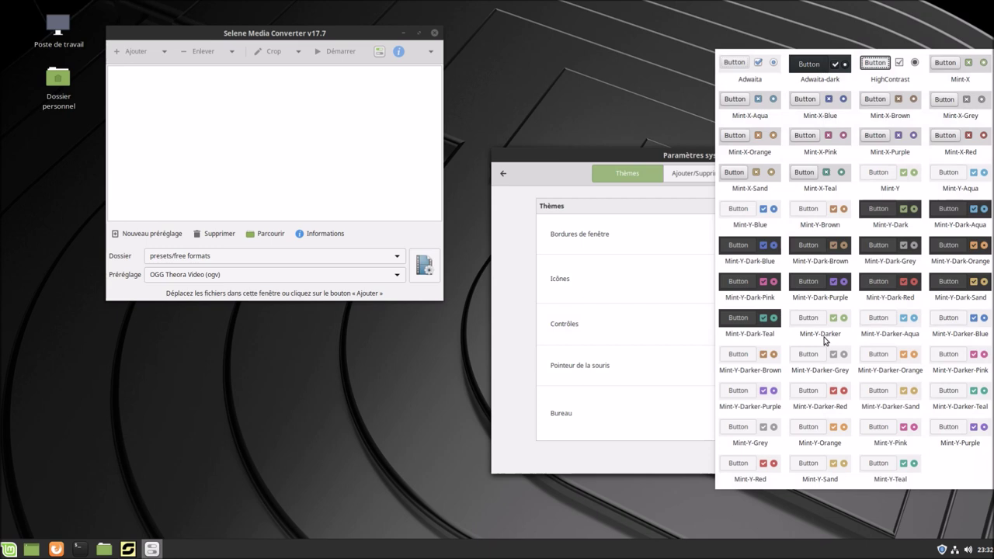
click(893, 220)
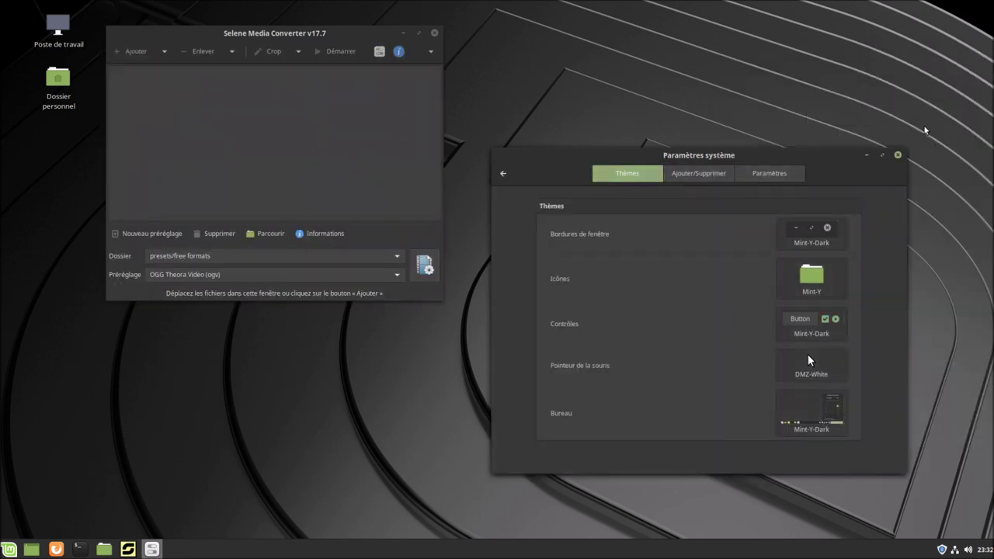
click(898, 155)
drag(271, 39, 512, 129)
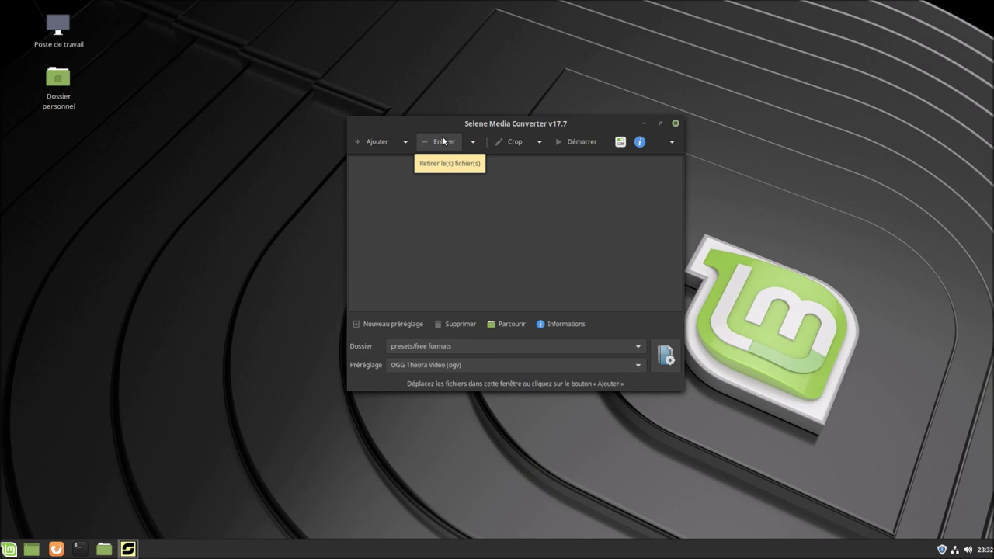
Step: Examine Selene's crop options, then the file view, preferred encoder and player choices in its settings
click(539, 142)
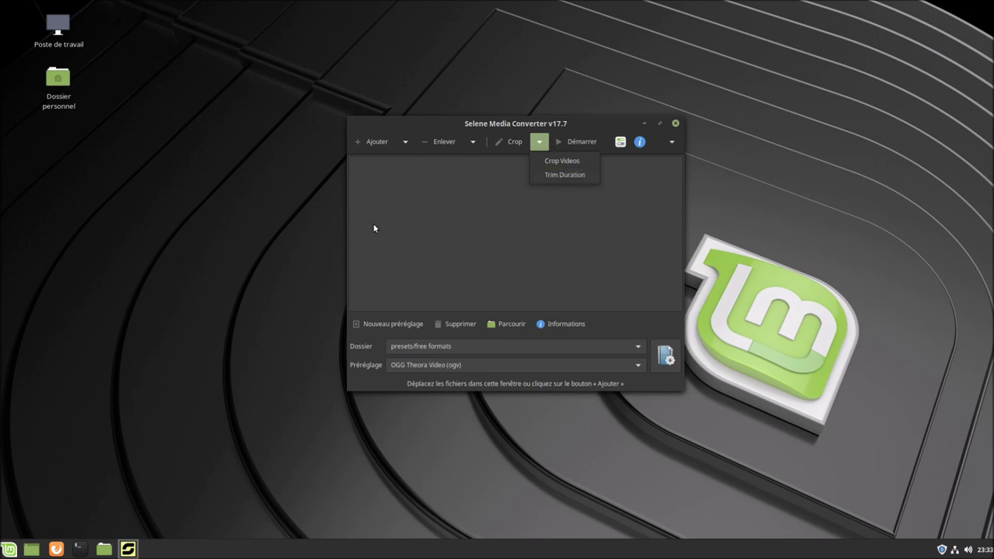
click(437, 236)
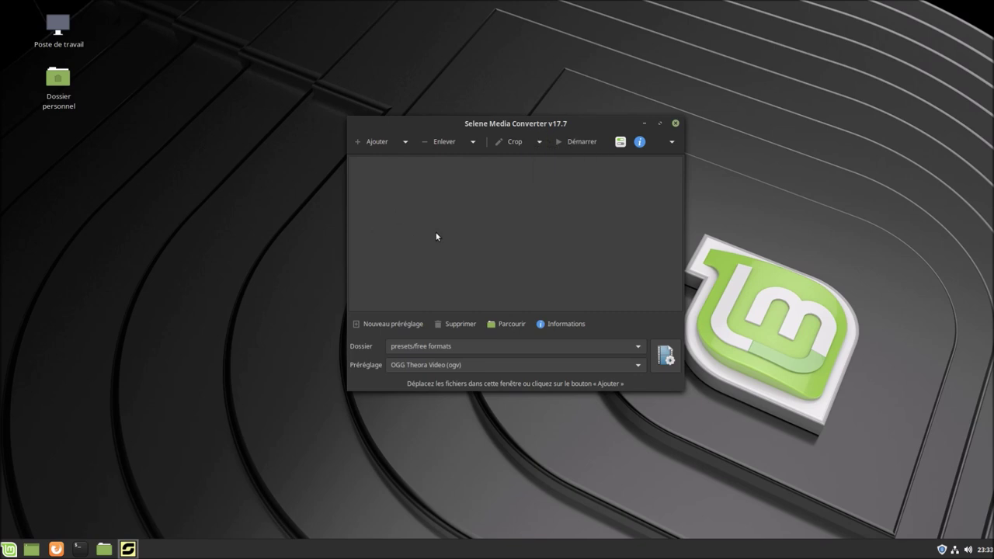
click(621, 142)
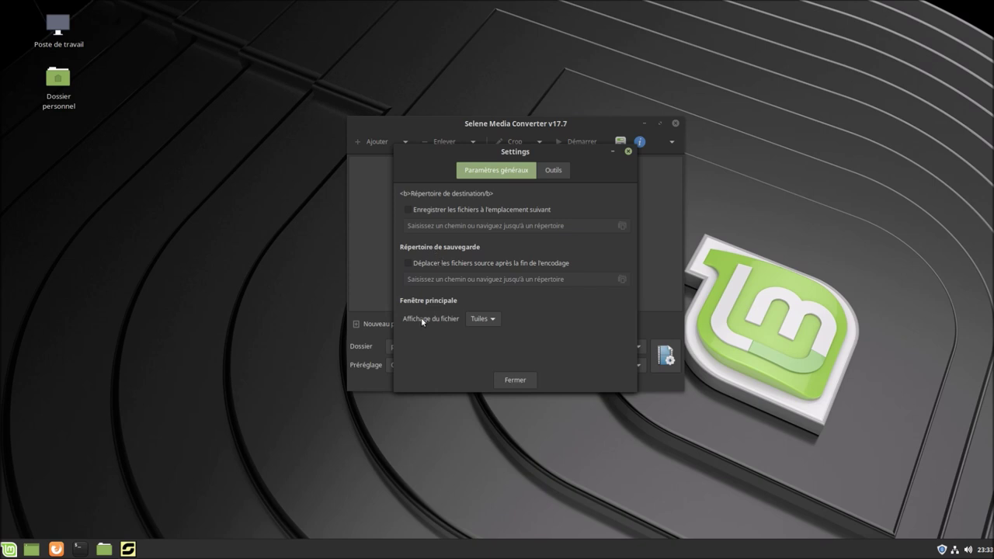
click(484, 320)
click(551, 171)
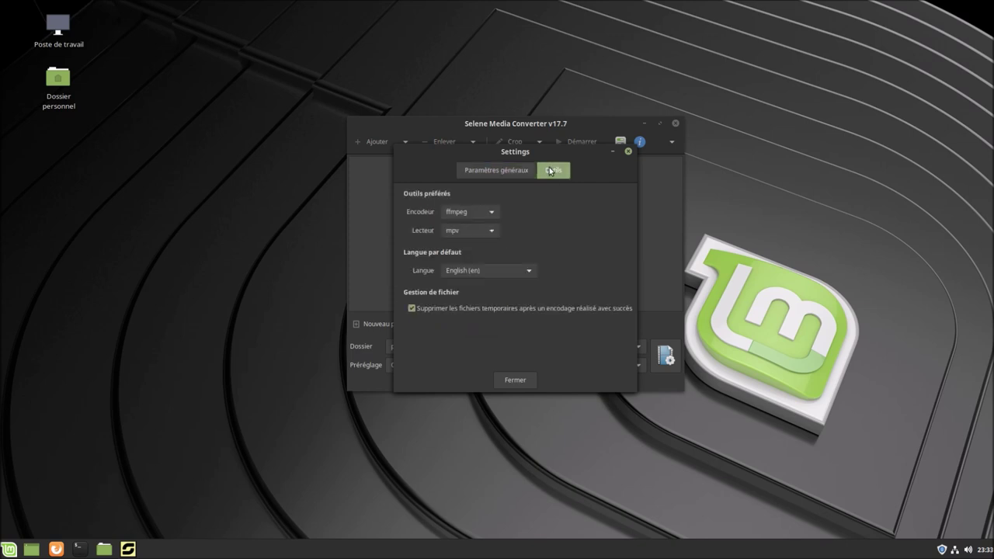
click(455, 217)
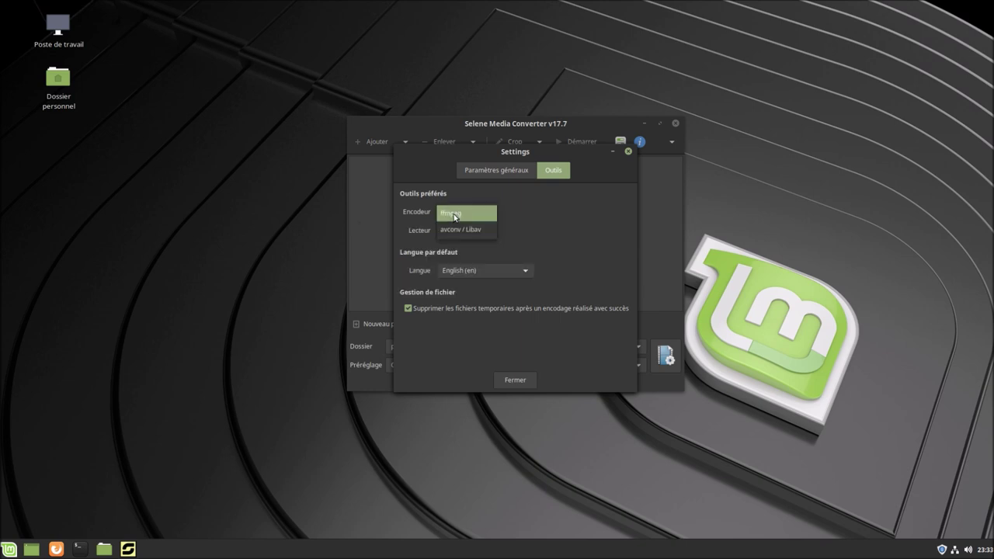
click(454, 214)
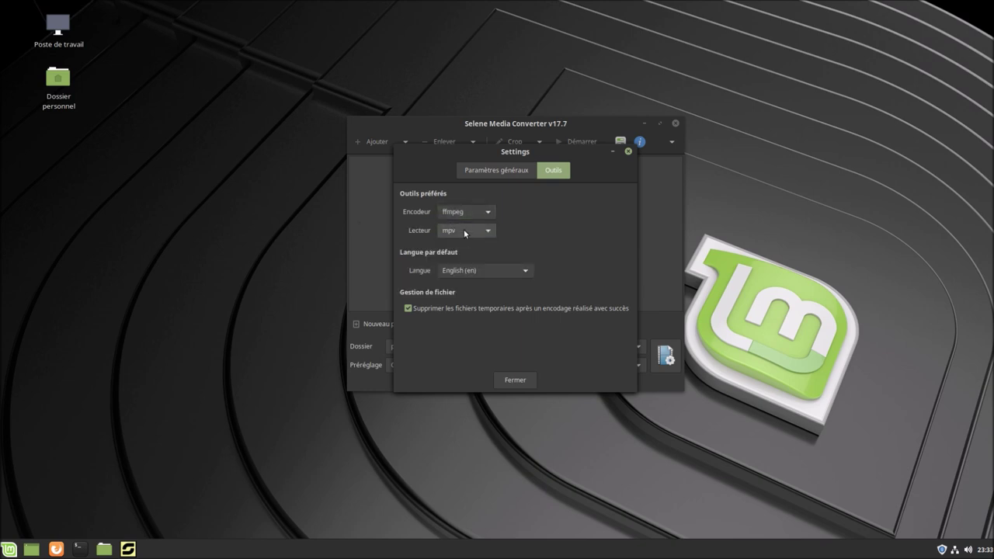
click(464, 229)
click(464, 229)
Step: Set Selene's default language to French (fr), keep temporary file deletion after successful encoding enabled, and close the settings
click(483, 270)
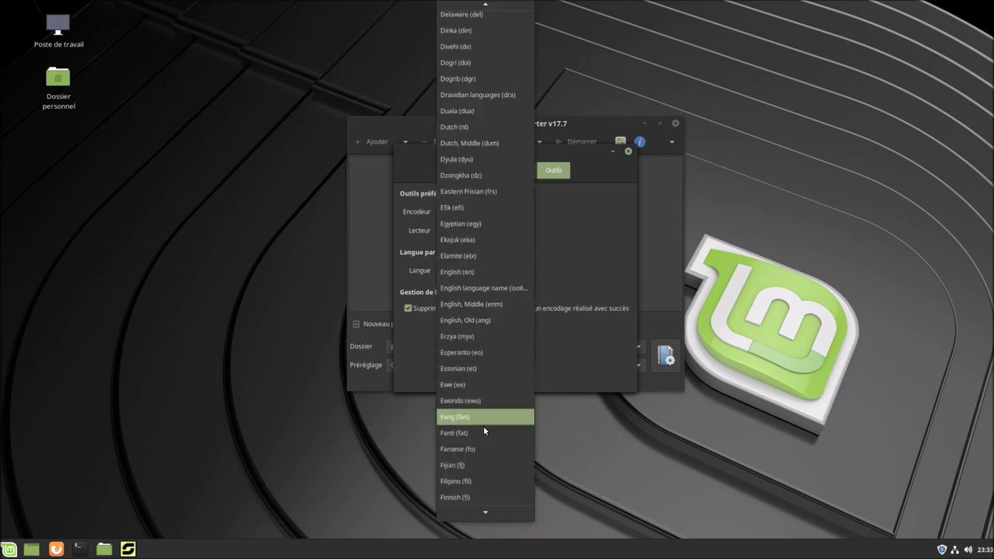
mouse_move(466, 512)
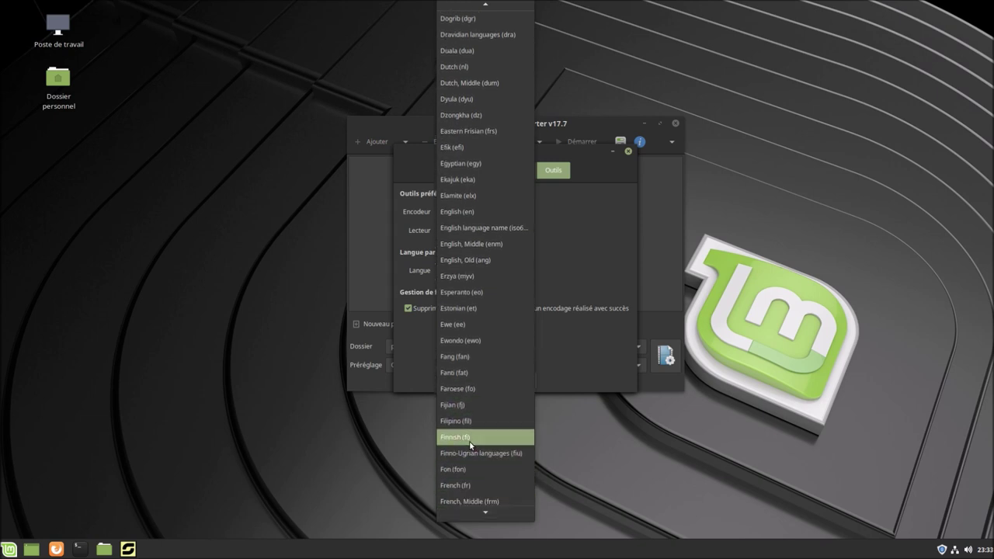
click(466, 483)
click(409, 307)
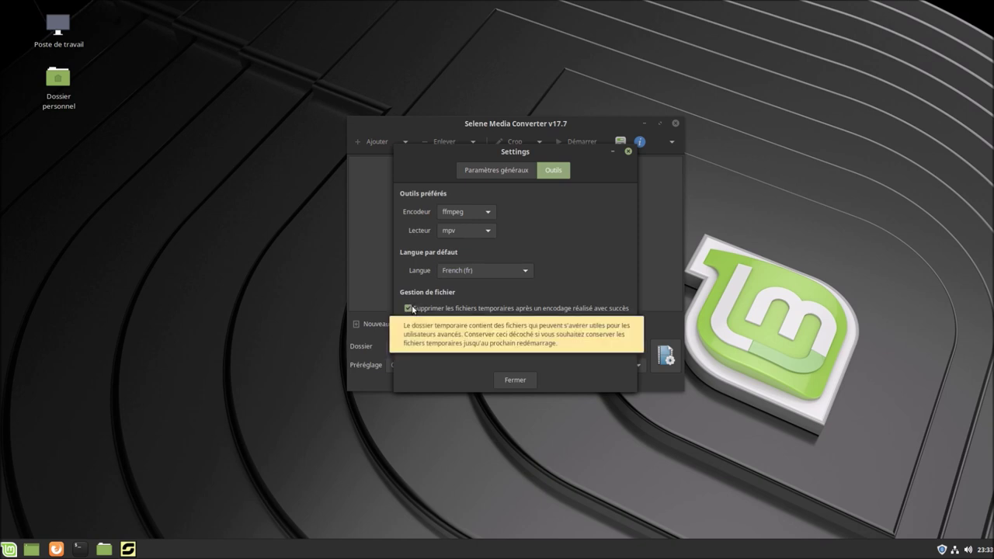
click(409, 309)
click(408, 308)
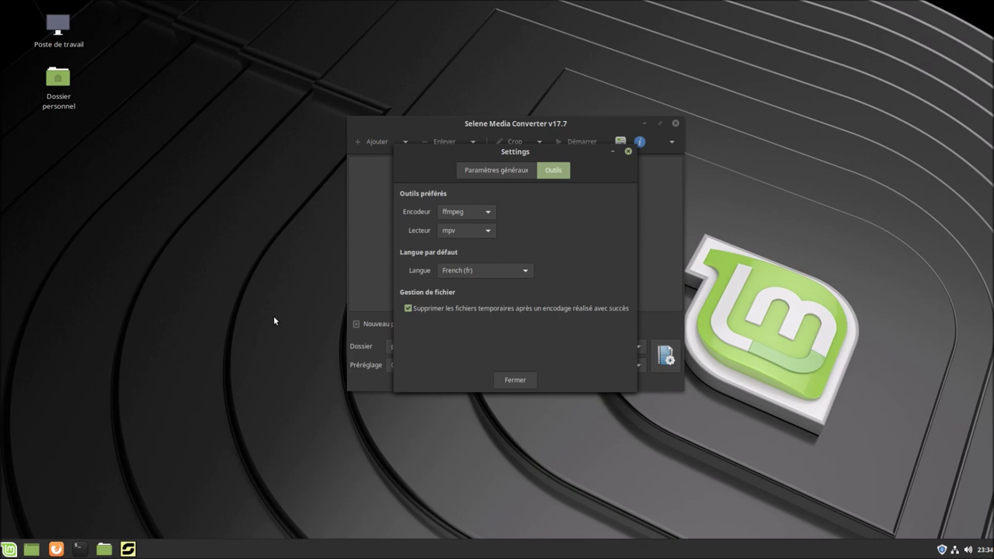
click(505, 381)
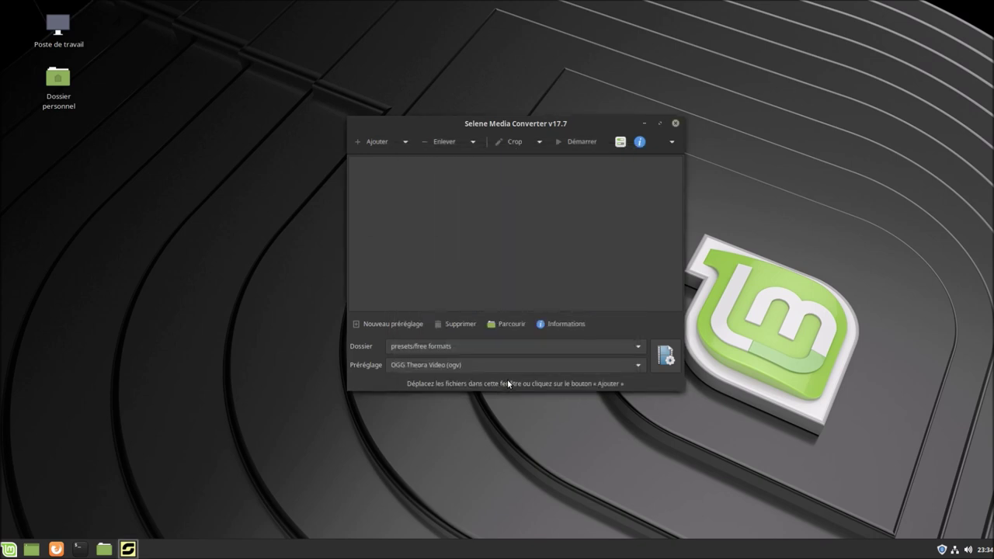
Step: Examine the list of encoders and their availability down to x265, then close it
click(639, 142)
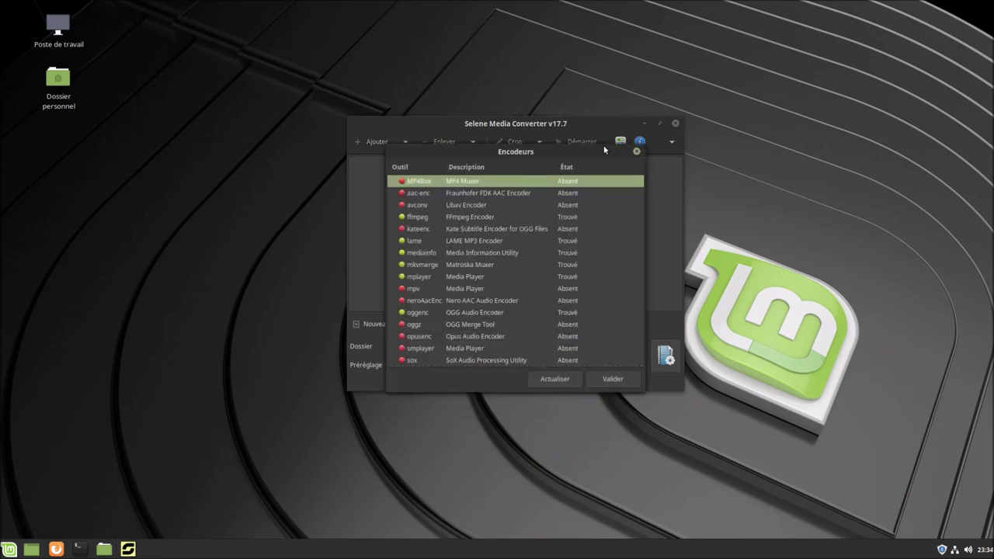
drag(548, 145, 280, 180)
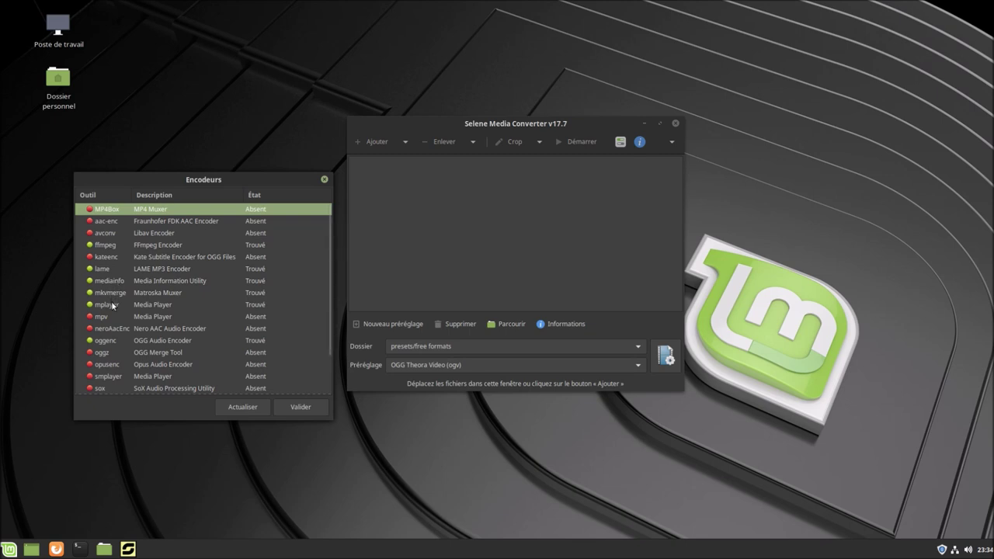
scroll(120, 337, down, 2)
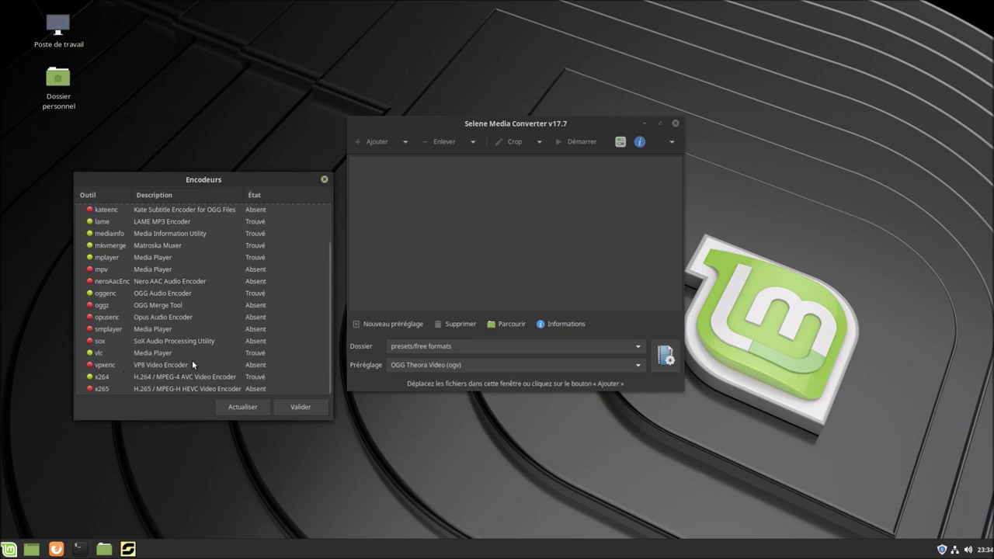
click(140, 393)
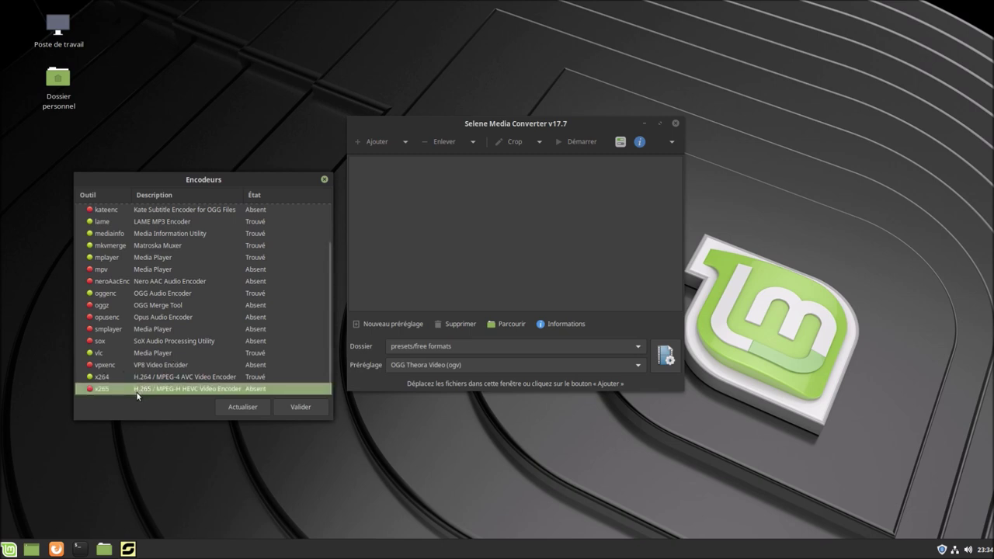
click(324, 179)
Step: Open the Vidéos folder in the file manager beside Selene and add intro_blabla.mp4 to the conversion list
drag(485, 129, 375, 151)
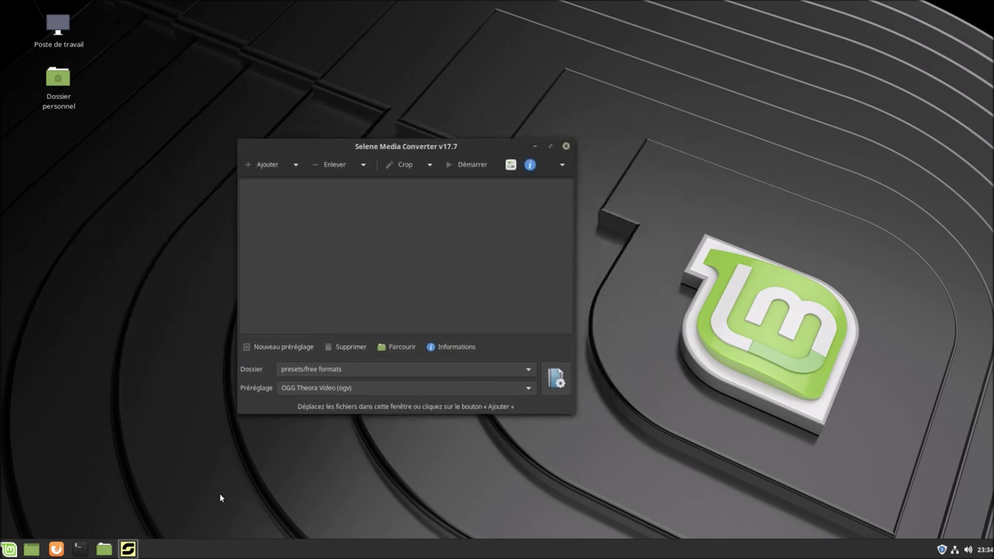
click(101, 549)
drag(511, 143, 826, 21)
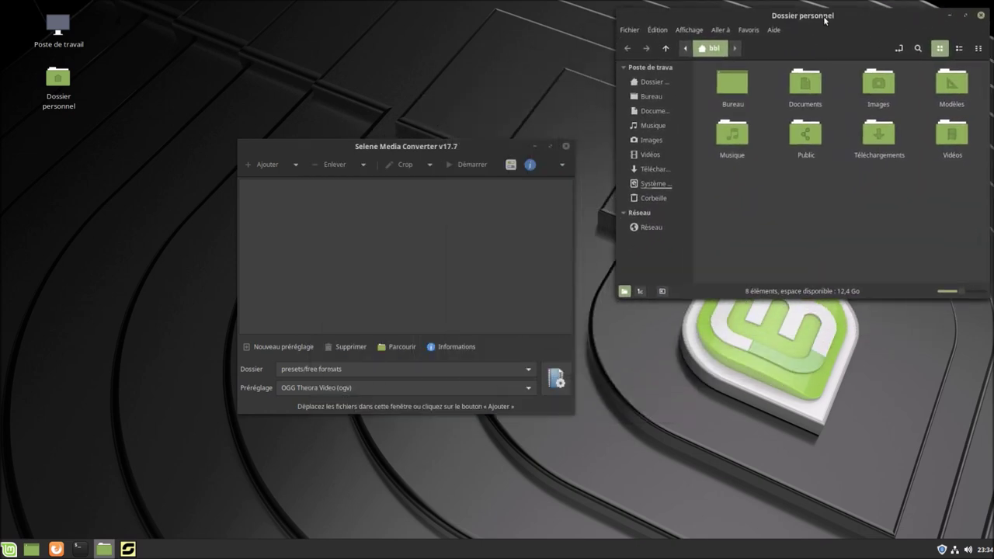
click(656, 157)
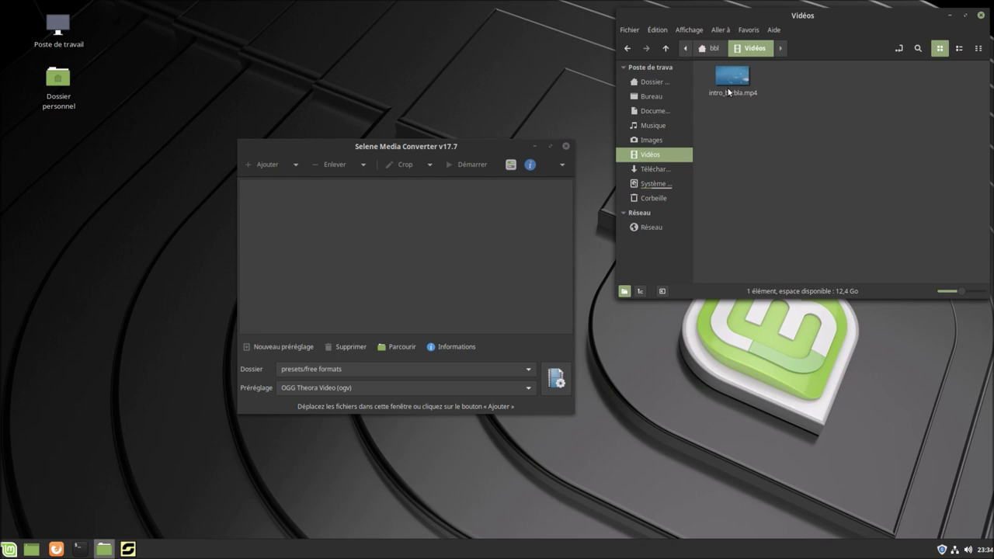
click(653, 125)
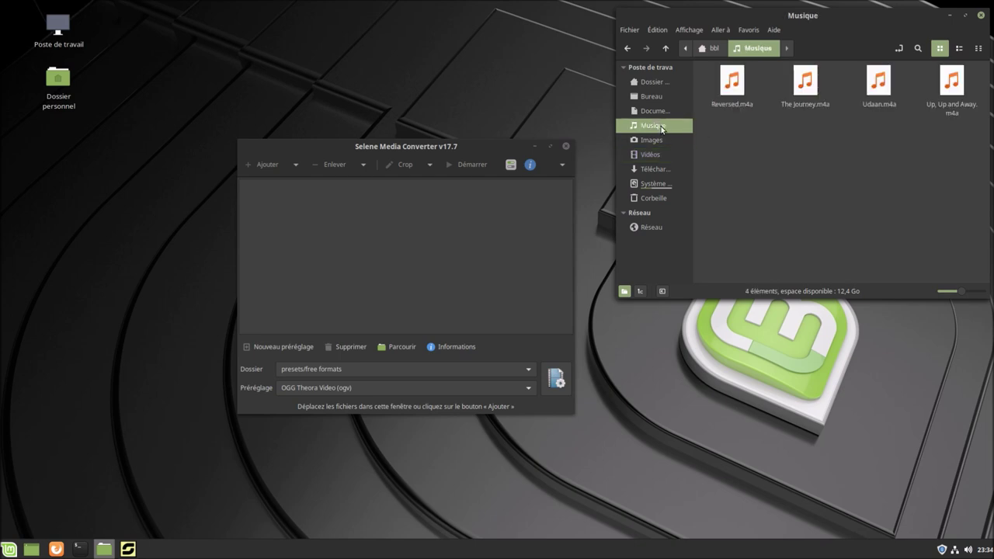
click(656, 155)
drag(732, 80, 407, 265)
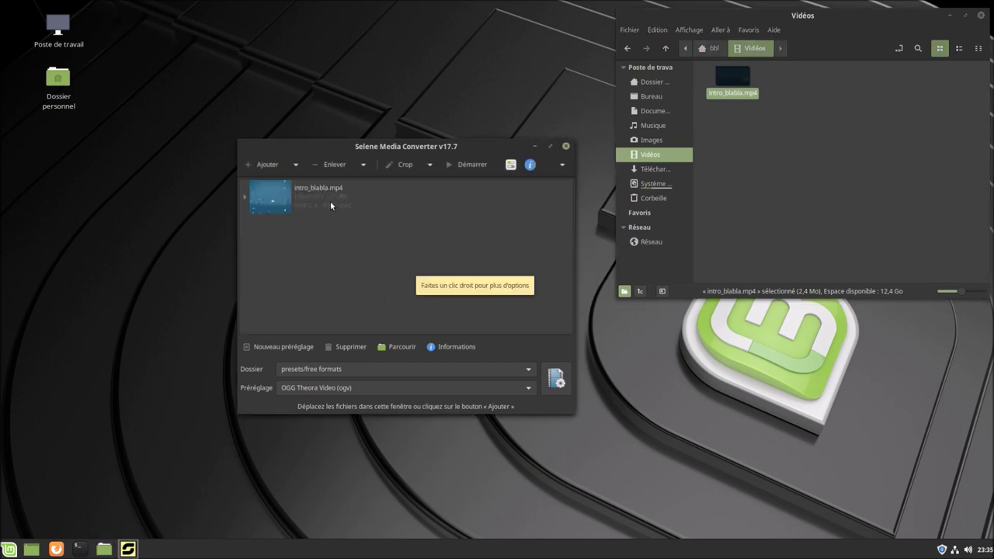
Step: Play the source file intro_blabla.mp4 from the conversion list, accept VLC's privacy notice with metadata network access allowed, and close the player
click(331, 201)
right_click(331, 201)
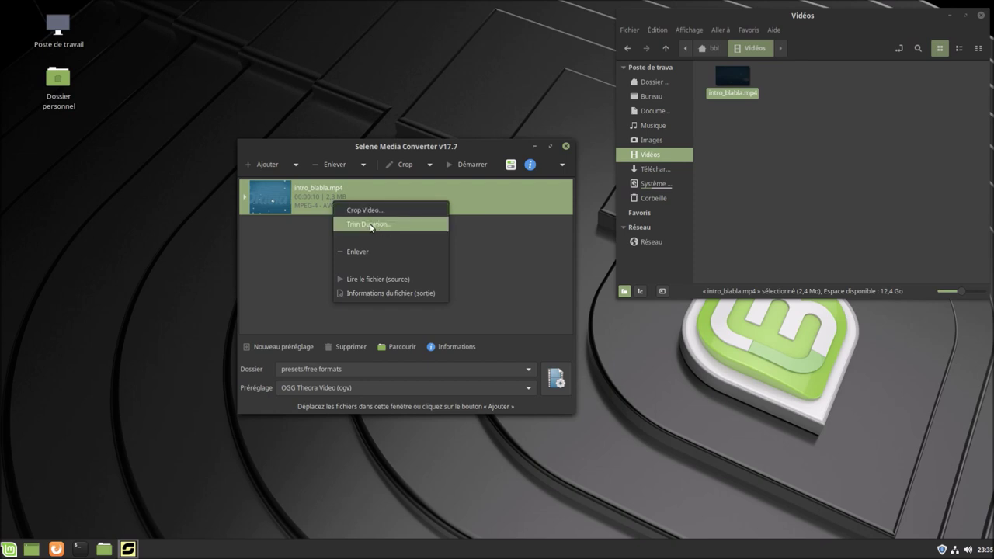
click(390, 275)
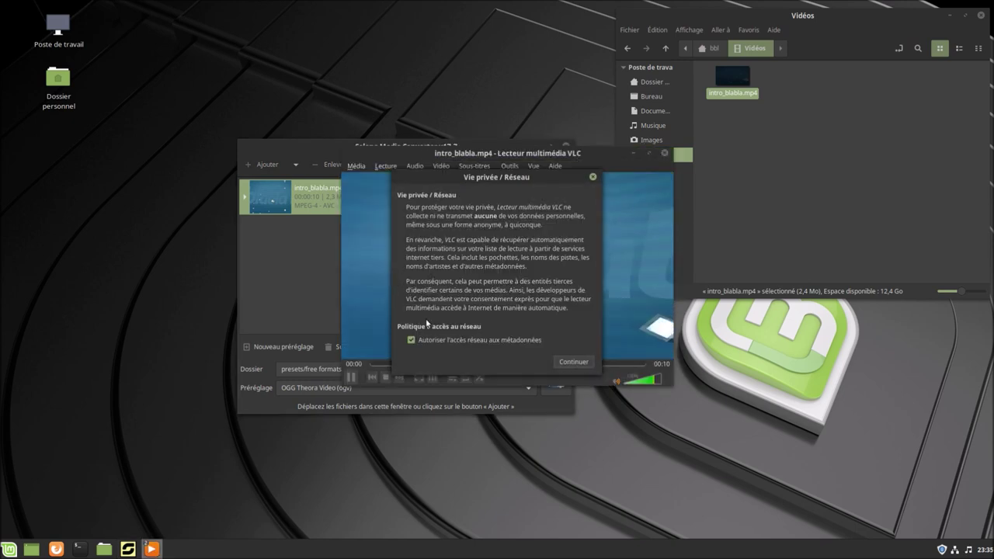
click(574, 362)
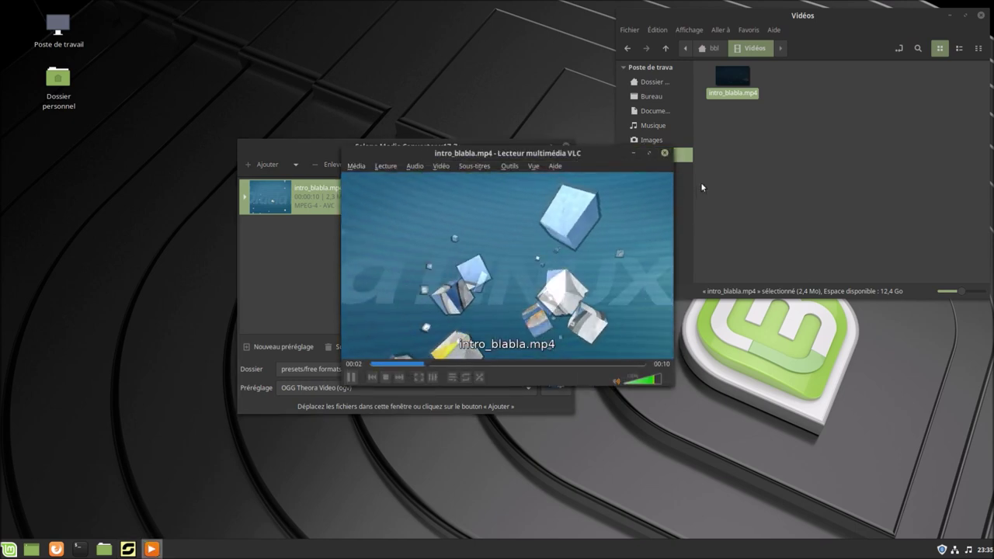
click(665, 153)
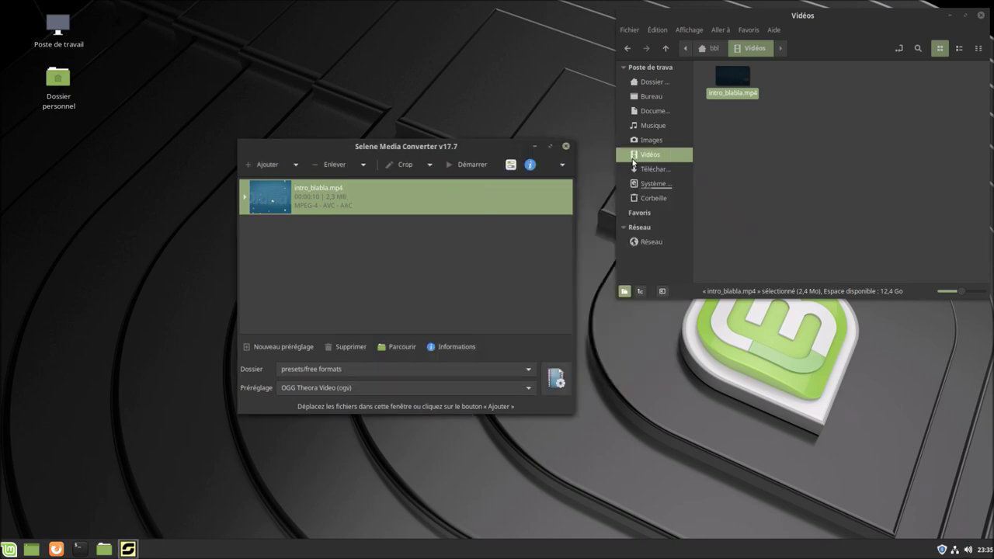
Step: View the general file information of intro_blabla.mp4 from the conversion list, then close its properties
right_click(386, 208)
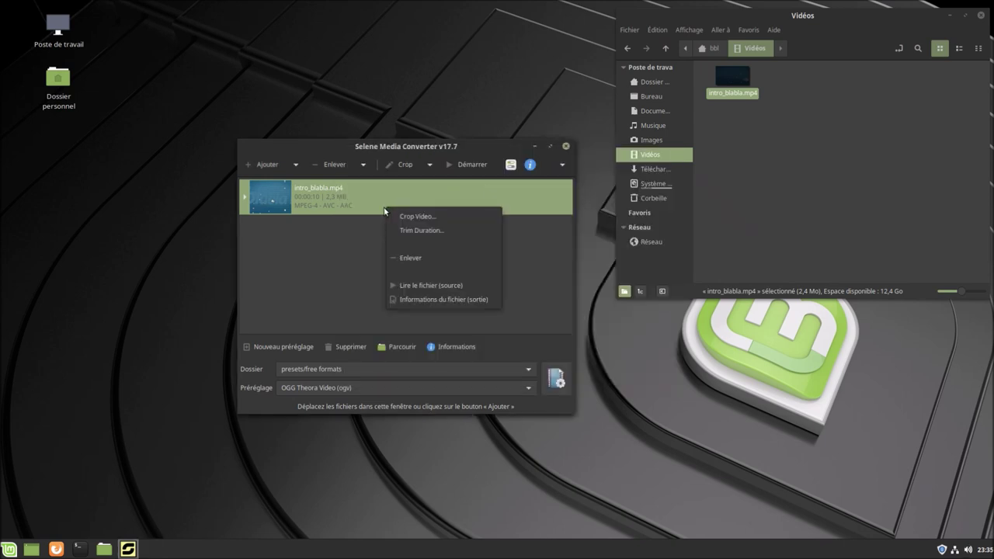
click(422, 299)
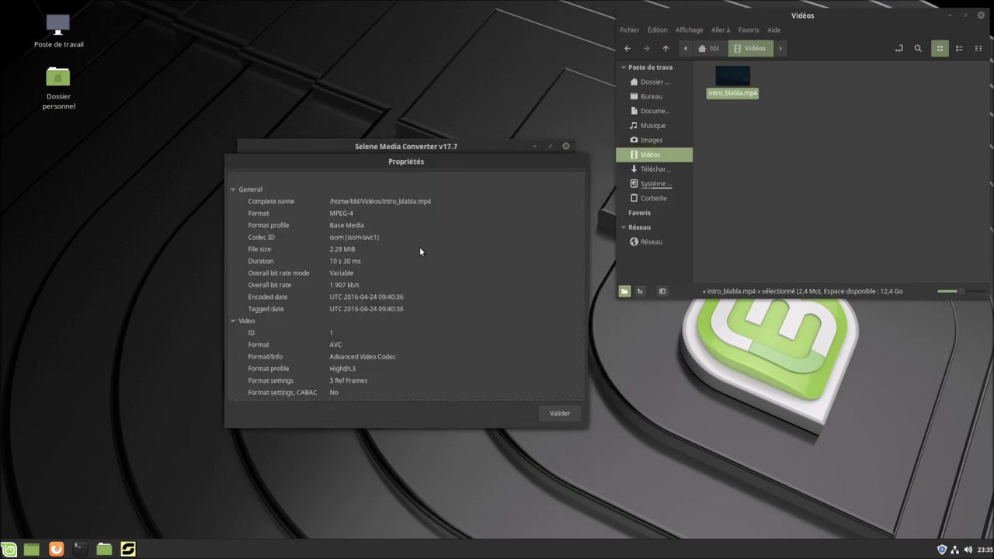
drag(429, 168, 370, 211)
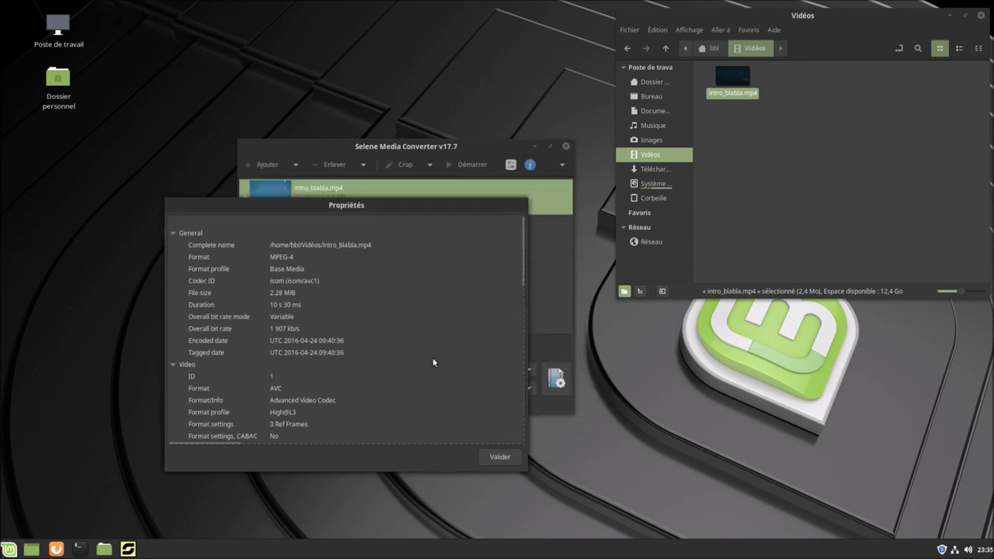
click(493, 458)
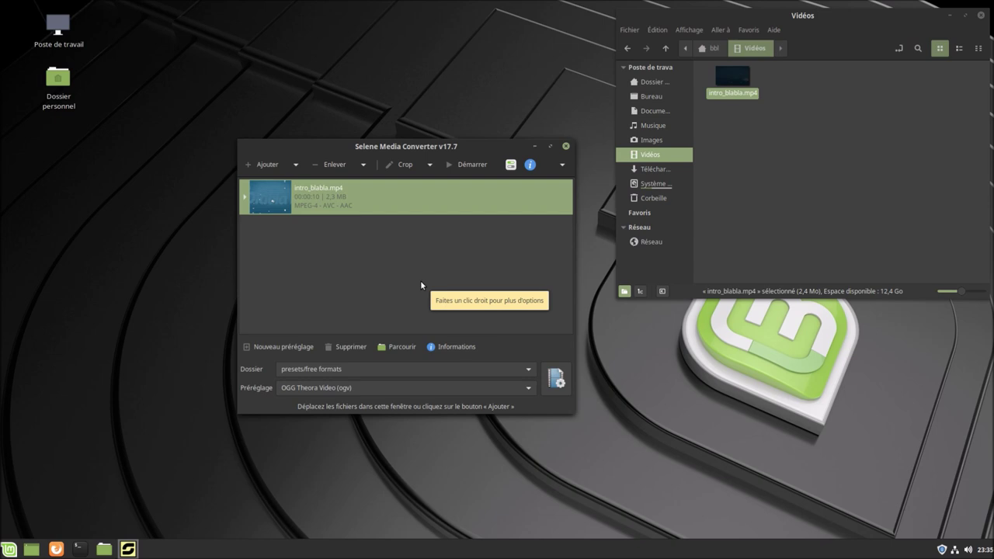
Step: Set the preset folder to préréglages and examine intro_blabla.mp4's properties down to the audio section
click(327, 370)
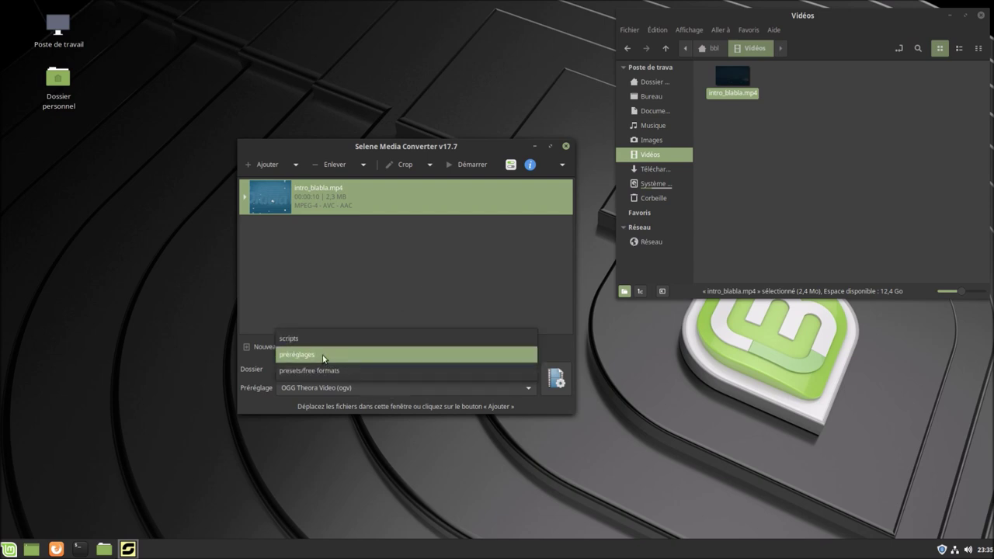
click(323, 357)
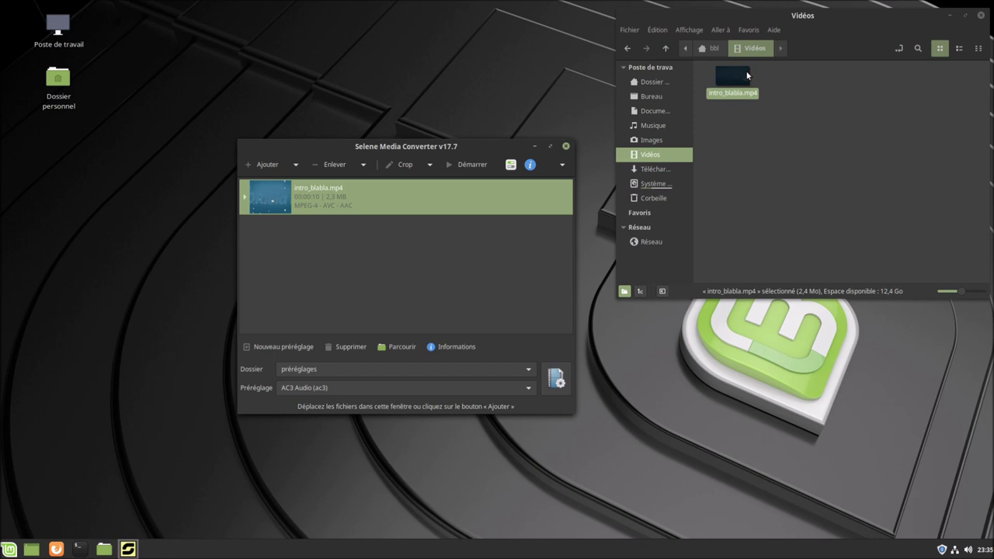
right_click(380, 195)
click(447, 288)
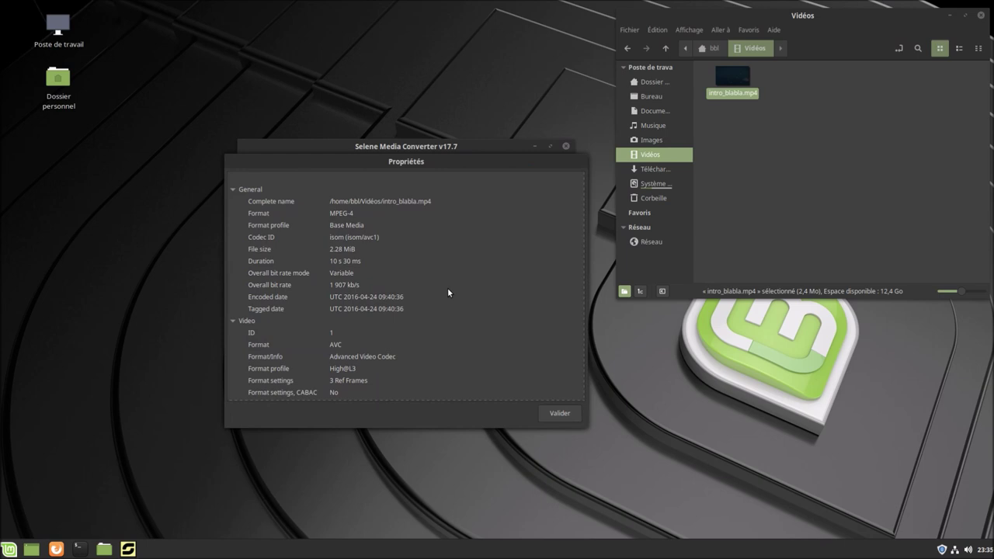
scroll(350, 344, down, 4)
scroll(349, 342, down, 8)
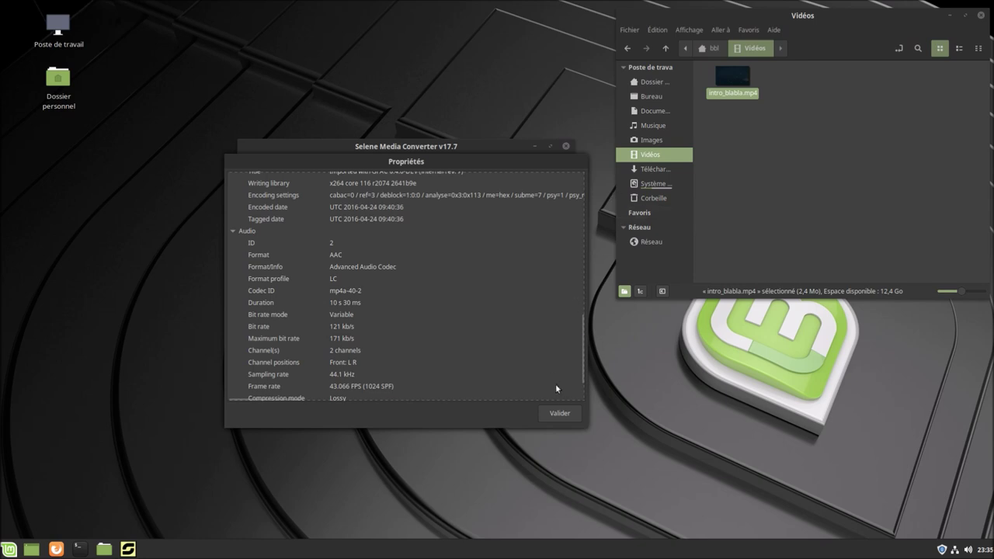
click(567, 412)
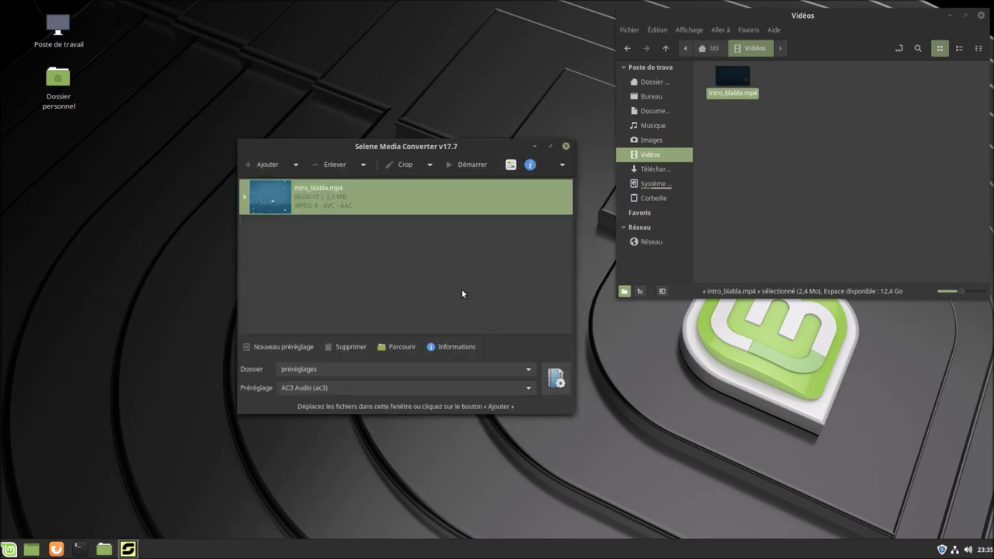
Step: Select the MKV Video (mkv h264 mp3) preset and look through its settings from audio to tags, leaving without saving
click(293, 387)
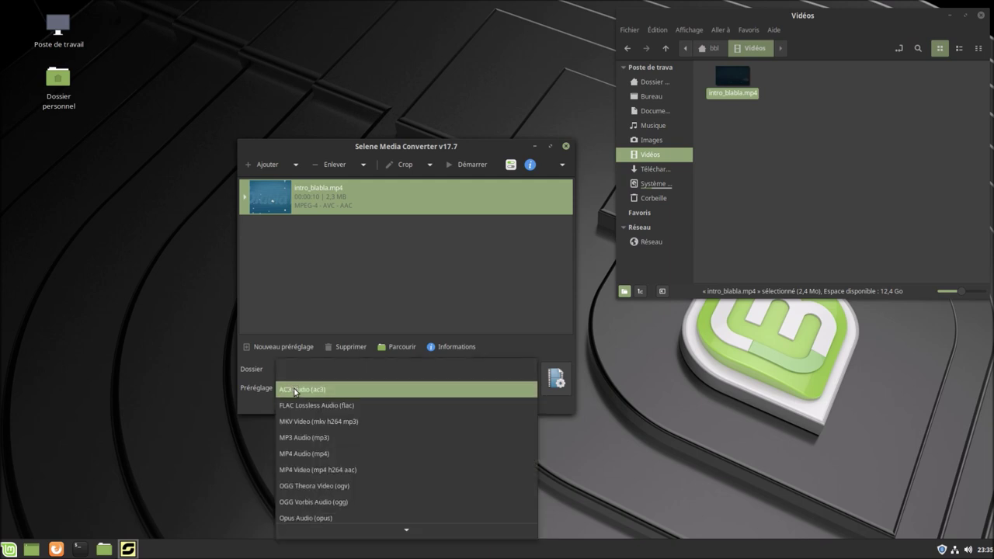
click(336, 422)
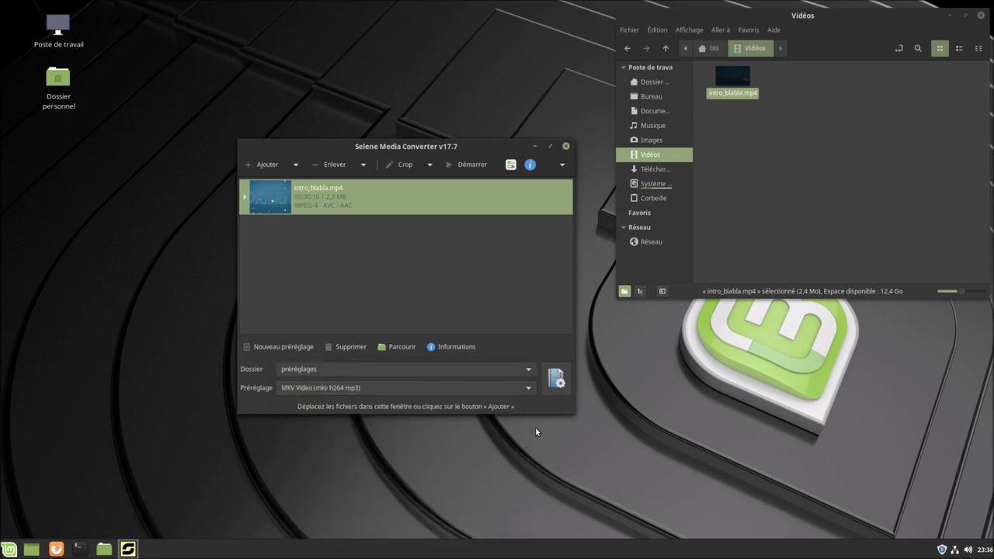
click(556, 379)
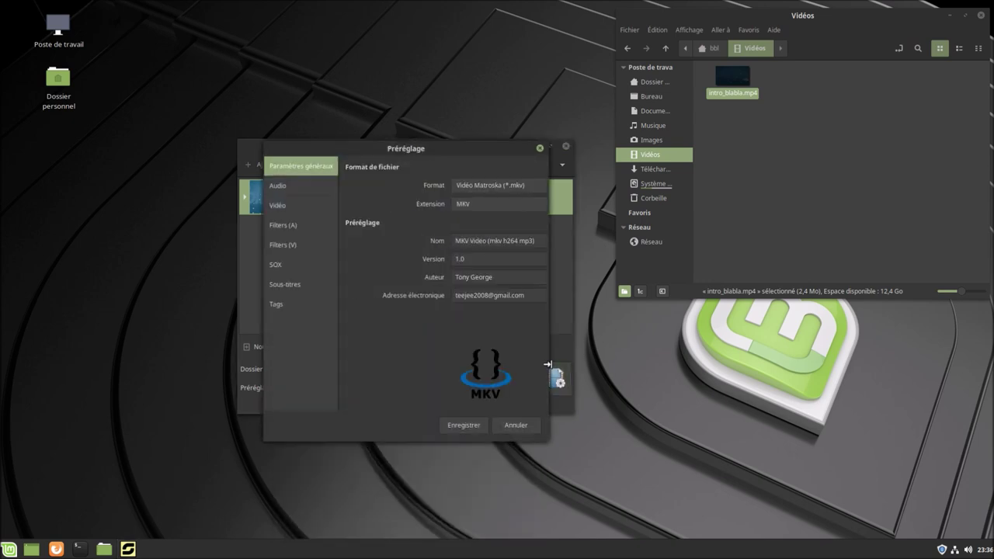
click(304, 185)
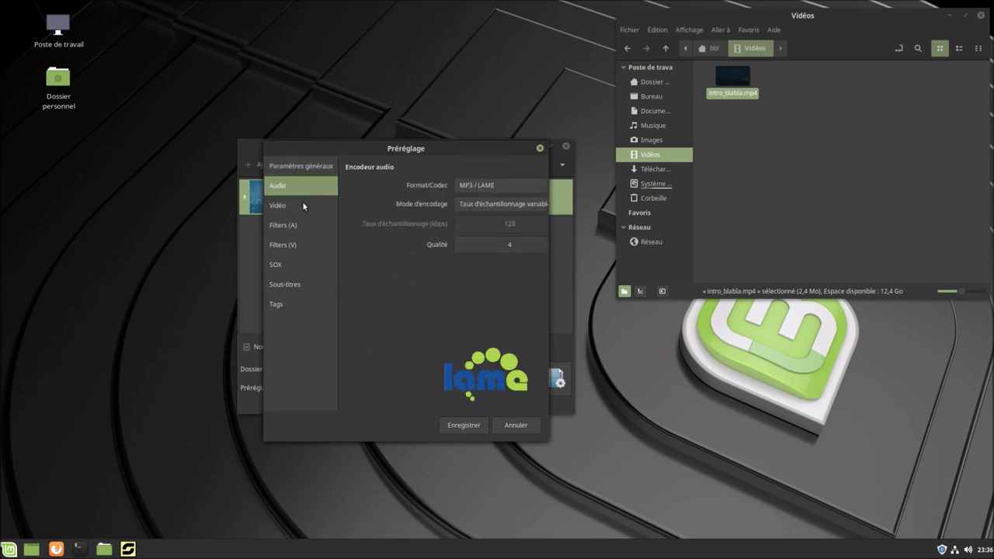
click(303, 203)
click(303, 223)
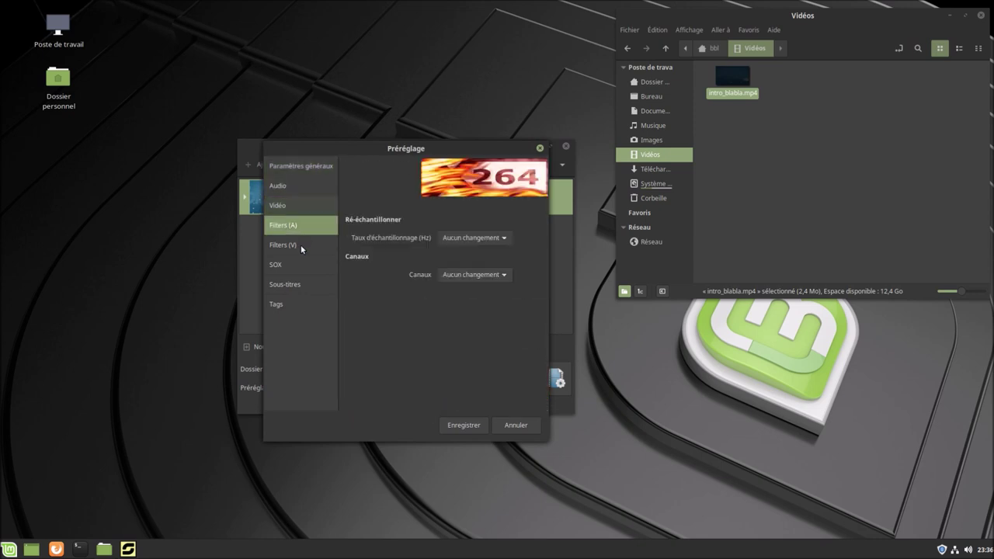
click(302, 245)
click(303, 265)
click(305, 284)
click(306, 304)
click(513, 426)
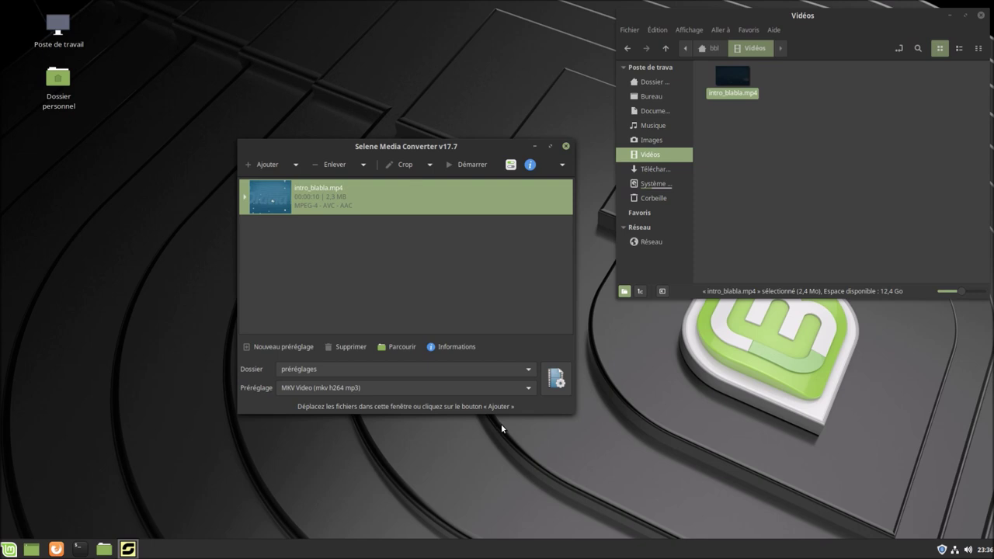
Step: Convert intro_blabla.mp4 with the selected MKV preset, then view the job's temporary folder and close it
click(468, 164)
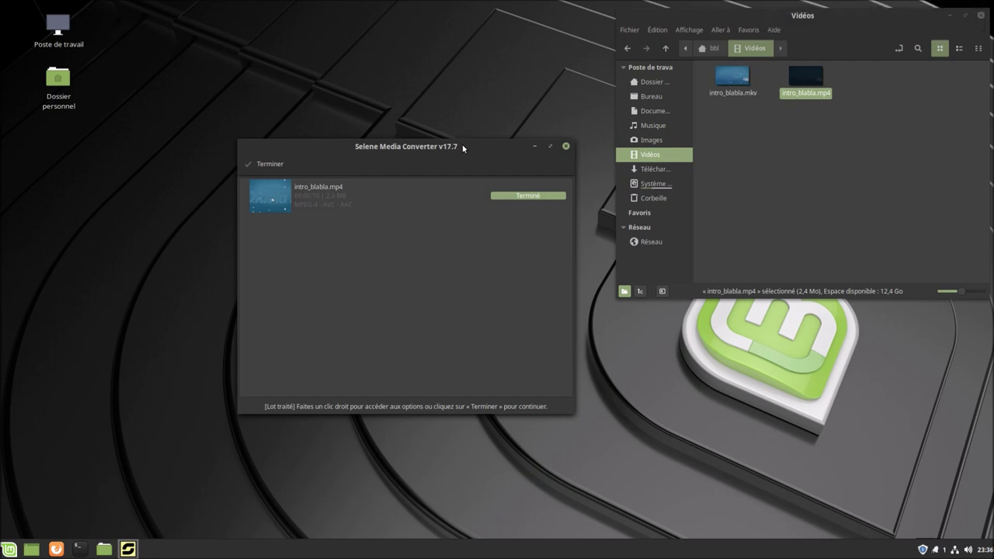
click(396, 196)
right_click(396, 195)
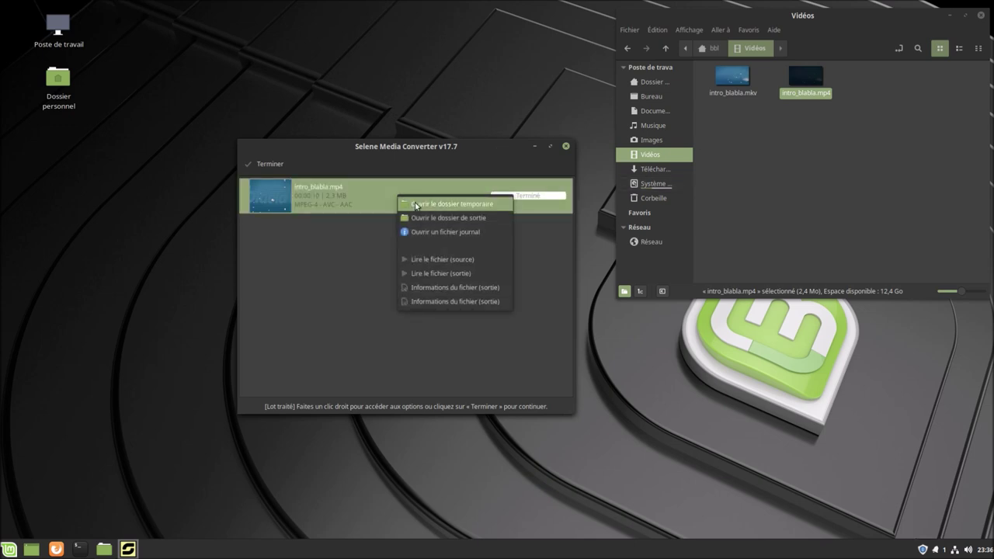
click(420, 204)
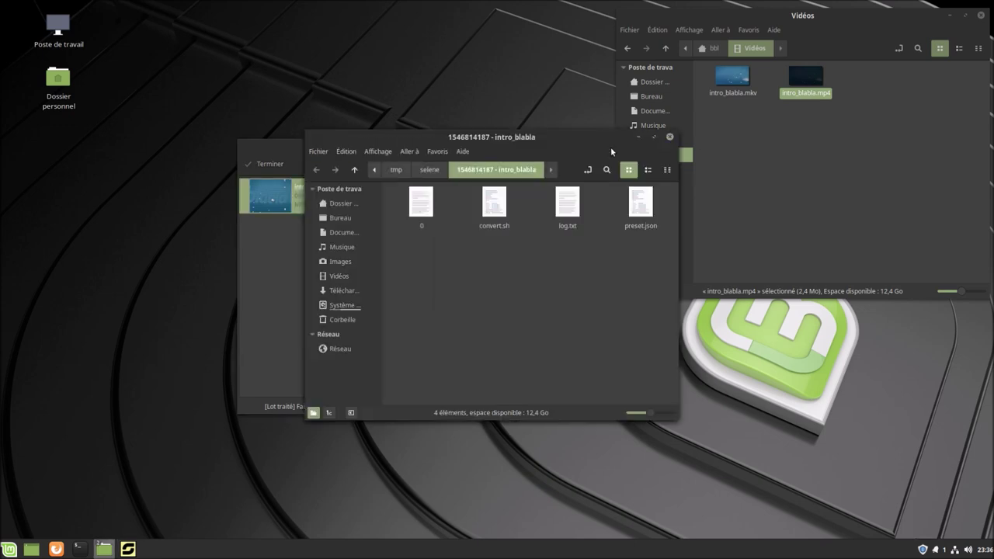
click(668, 138)
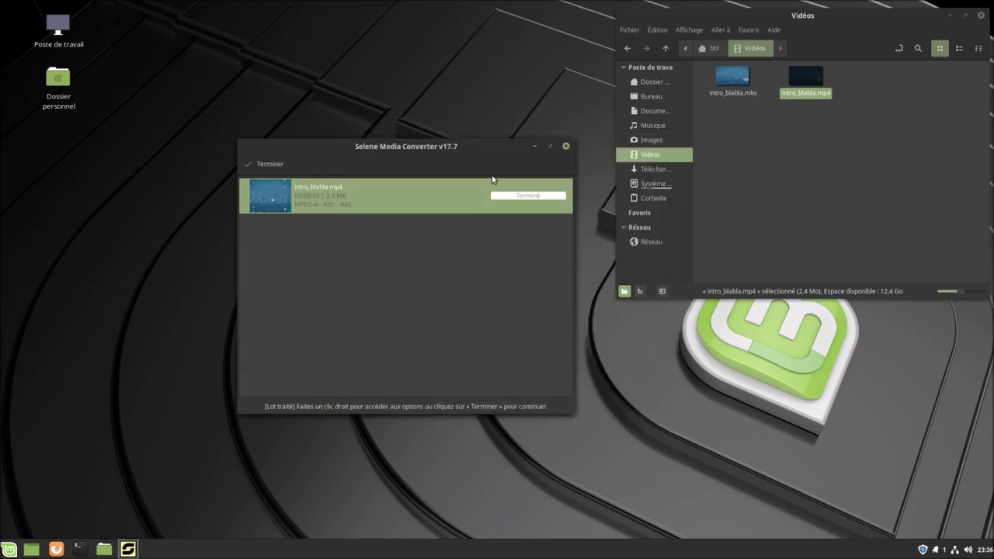
Step: View the output folder of the converted intro_blabla file, then close that folder window
right_click(414, 201)
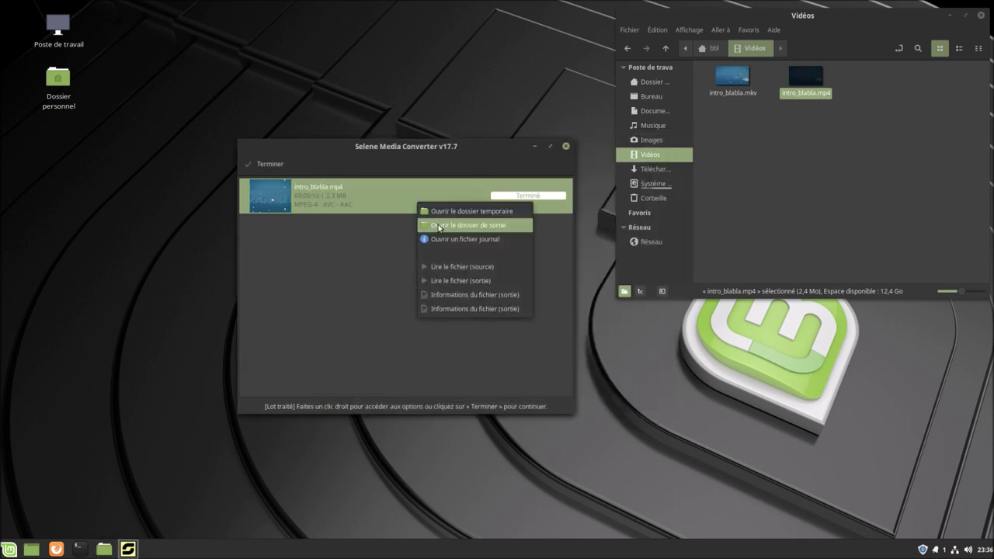
click(439, 227)
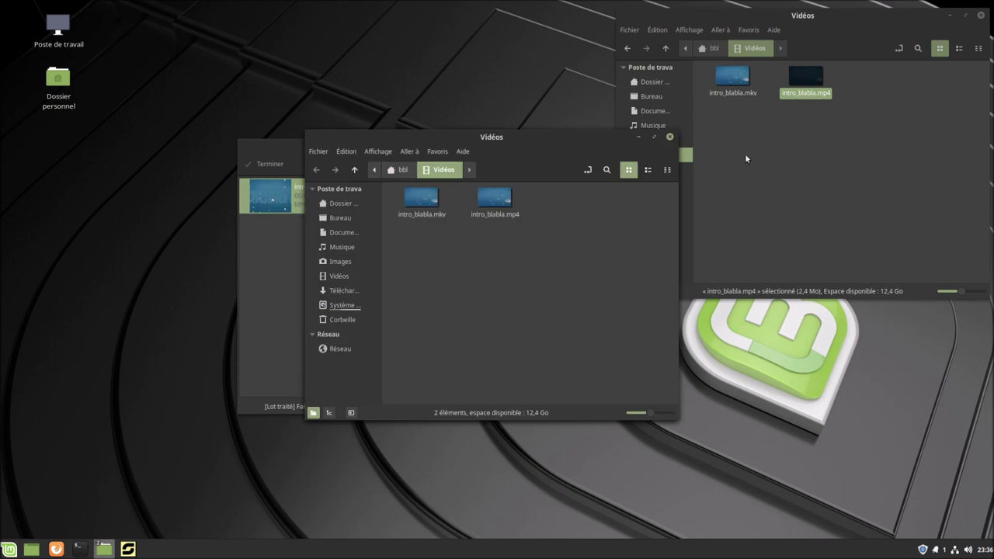
click(670, 137)
Step: Play the source intro_blabla.mp4 and the converted intro_blabla.mkv in VLC, closing the player after each
right_click(440, 206)
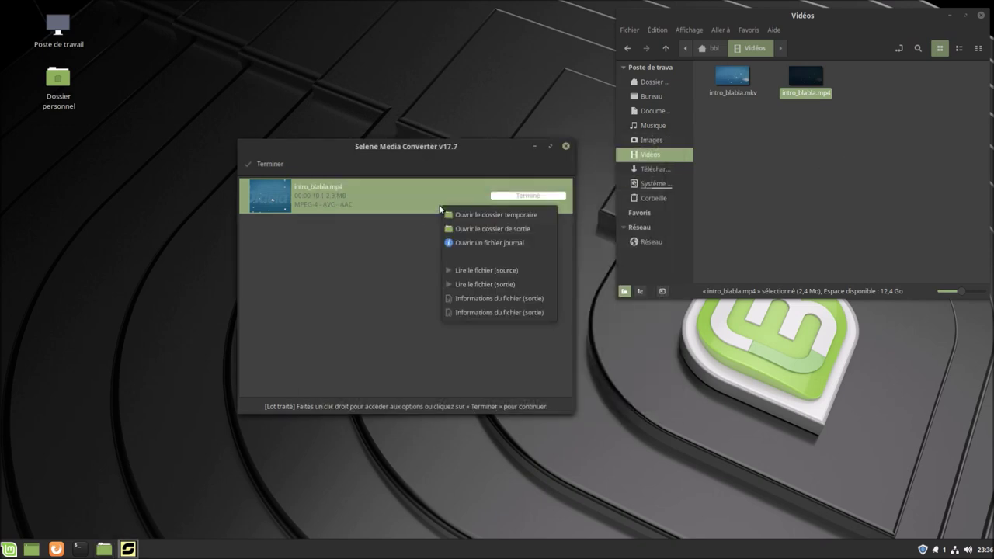
click(489, 269)
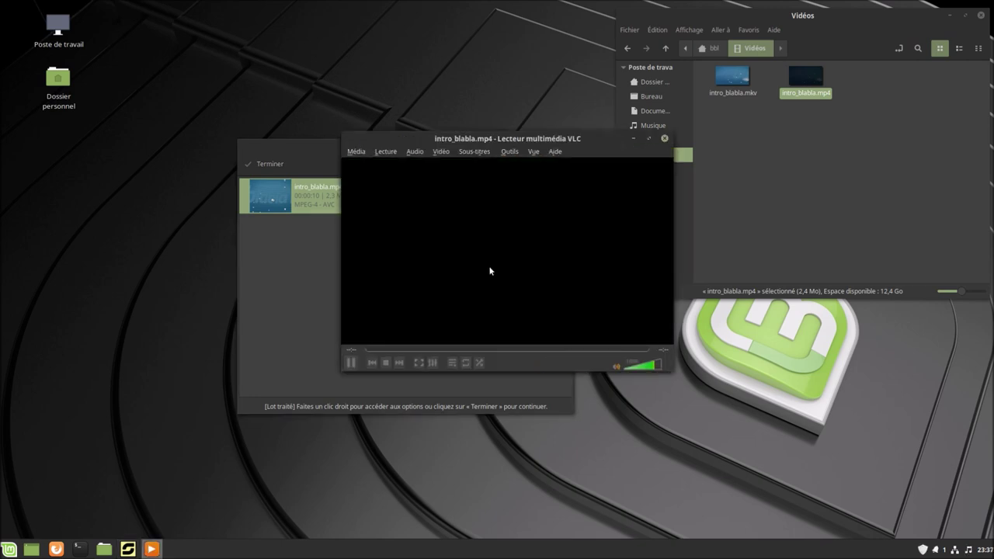
click(664, 138)
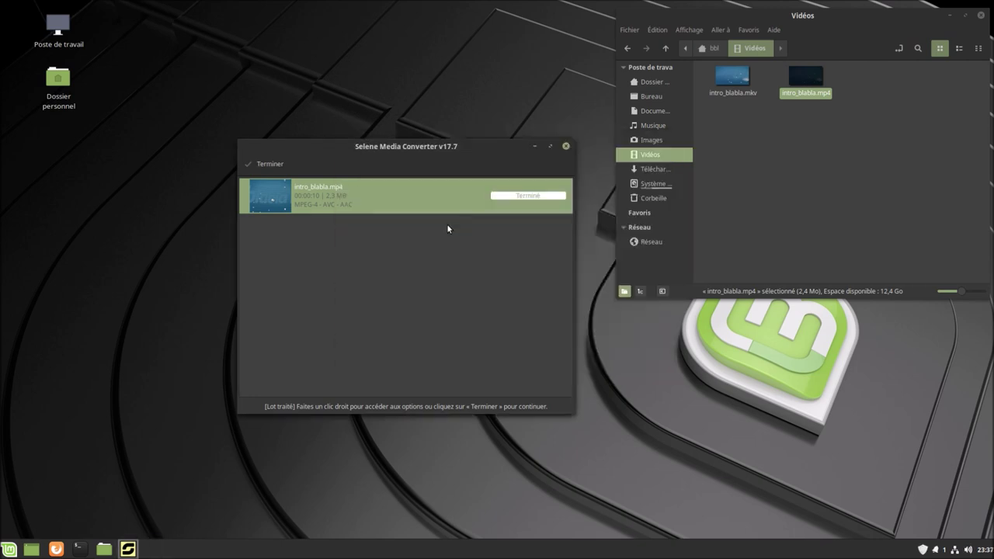
right_click(416, 206)
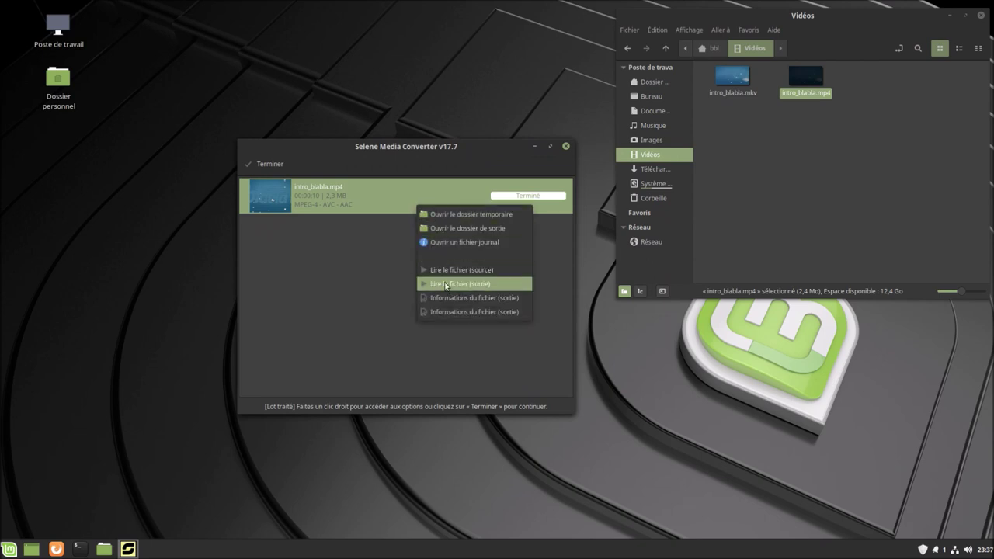
click(447, 284)
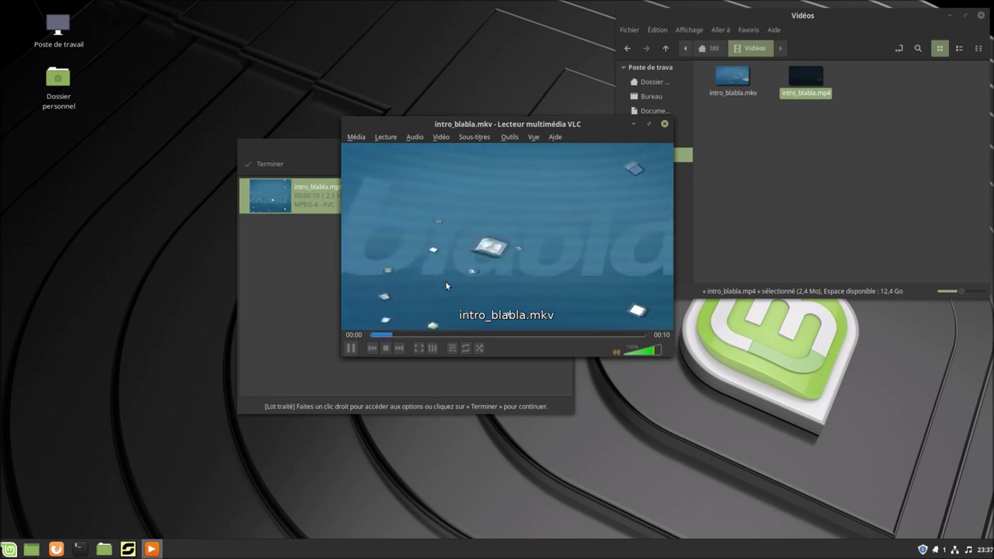
click(664, 124)
Step: Compare the file information of the source intro_blabla.mp4 and the output intro_blabla.mkv, closing each properties window
right_click(387, 204)
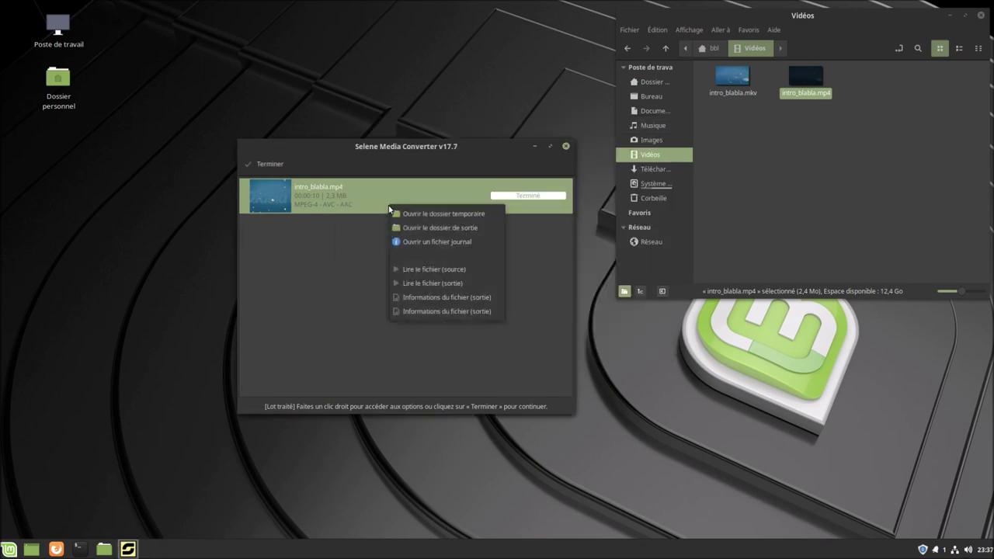
click(470, 301)
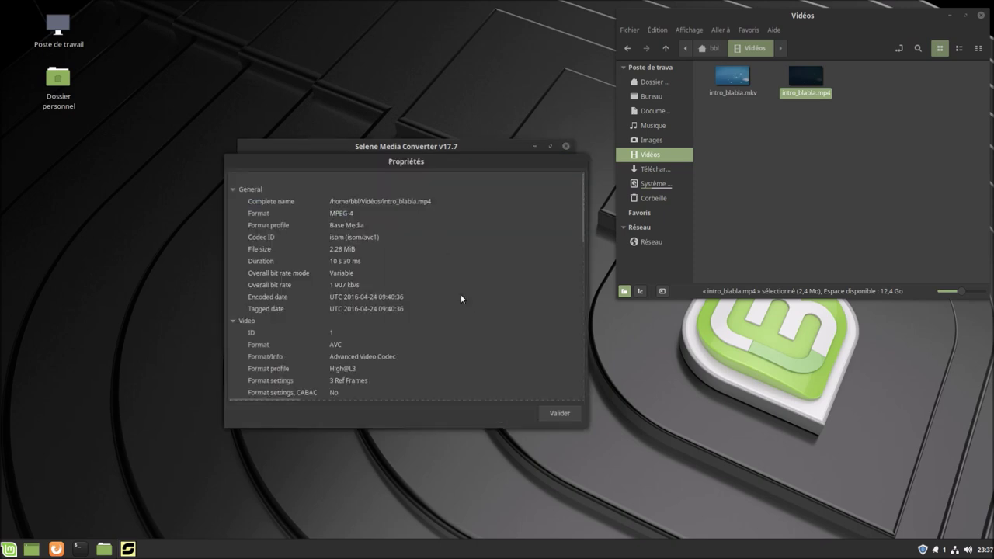
click(556, 412)
right_click(410, 202)
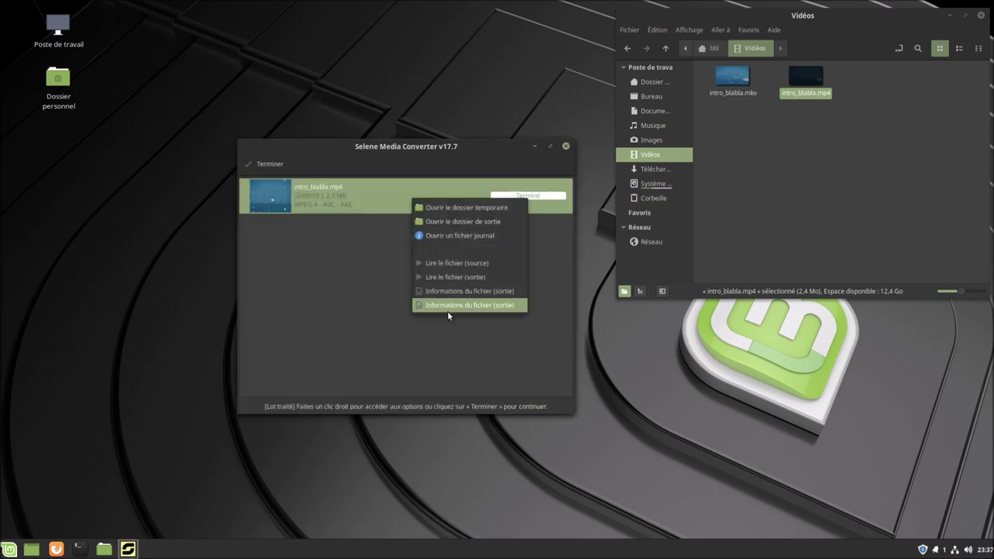
click(448, 306)
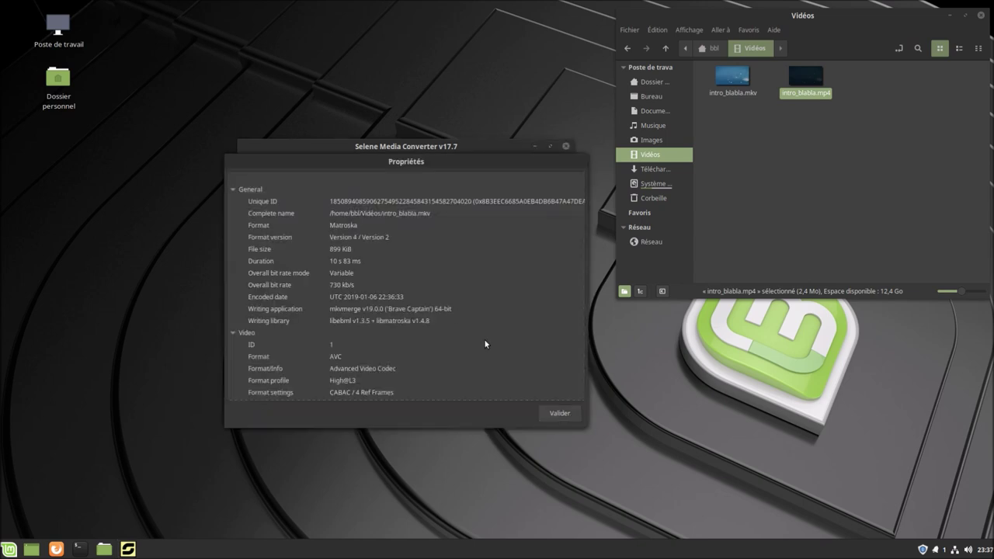
click(548, 414)
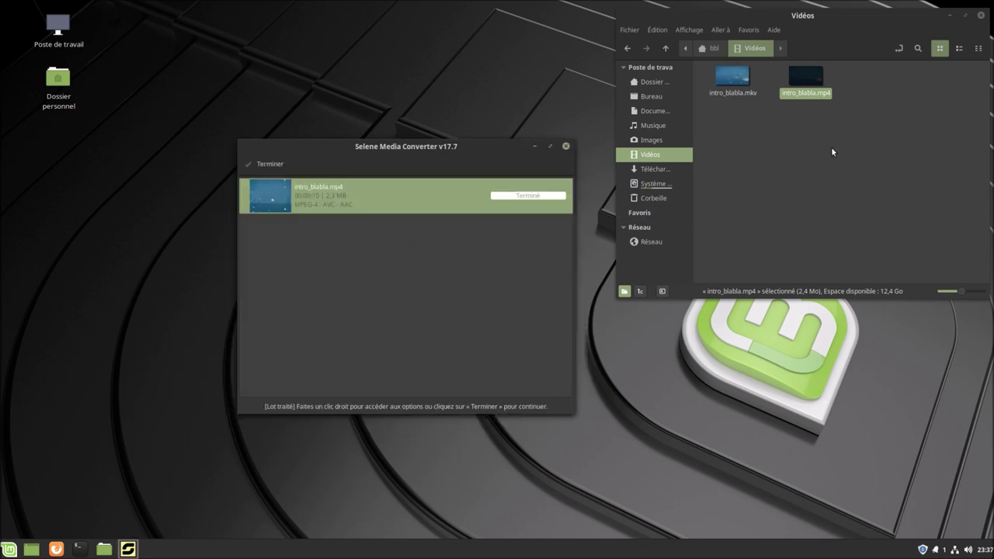
Step: Compare the file sizes of intro_blabla.mp4 and intro_blabla.mkv in the Vidéos folder
click(810, 83)
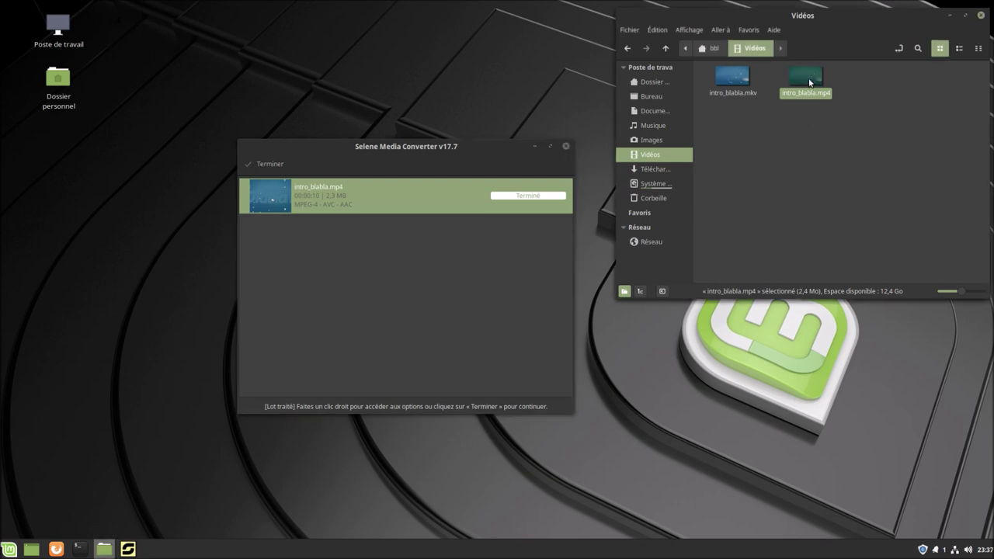
click(736, 95)
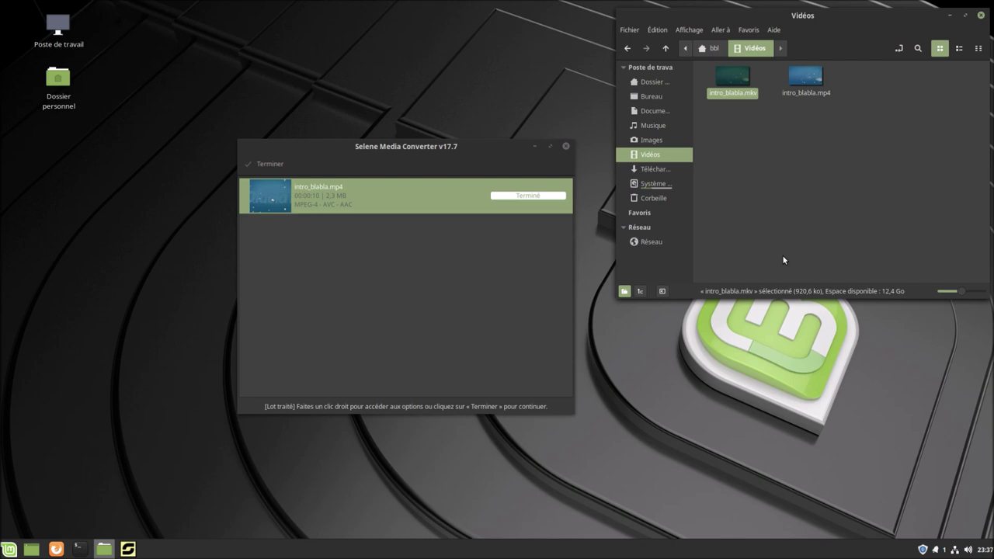
Step: Finish the completed MKV batch and delete the MKV Video (mkv h264 mp3) preset
click(265, 163)
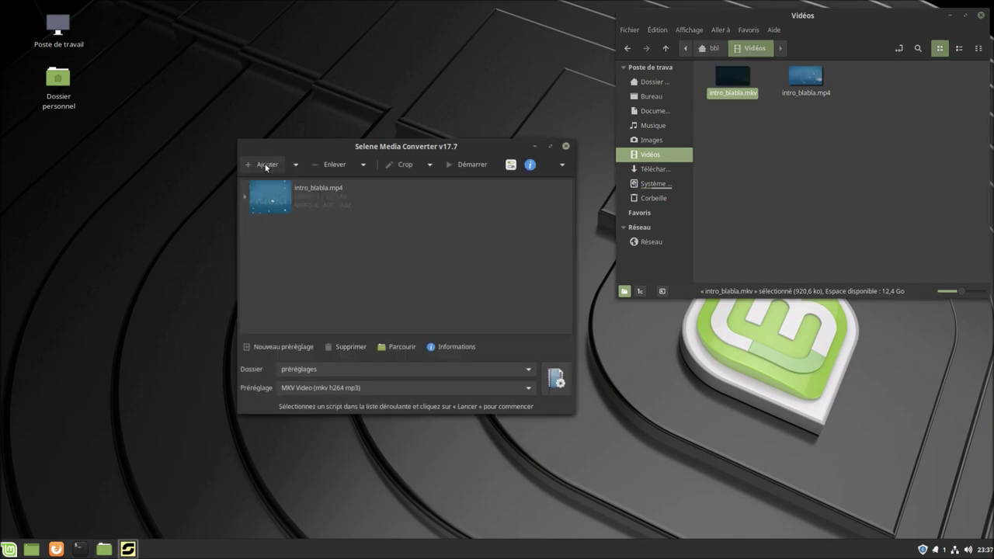
click(324, 193)
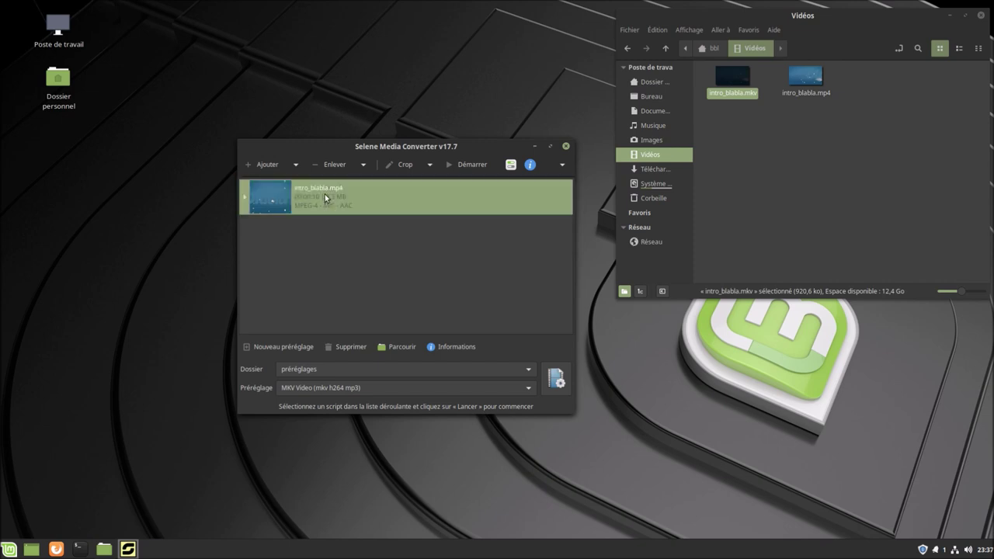
click(351, 348)
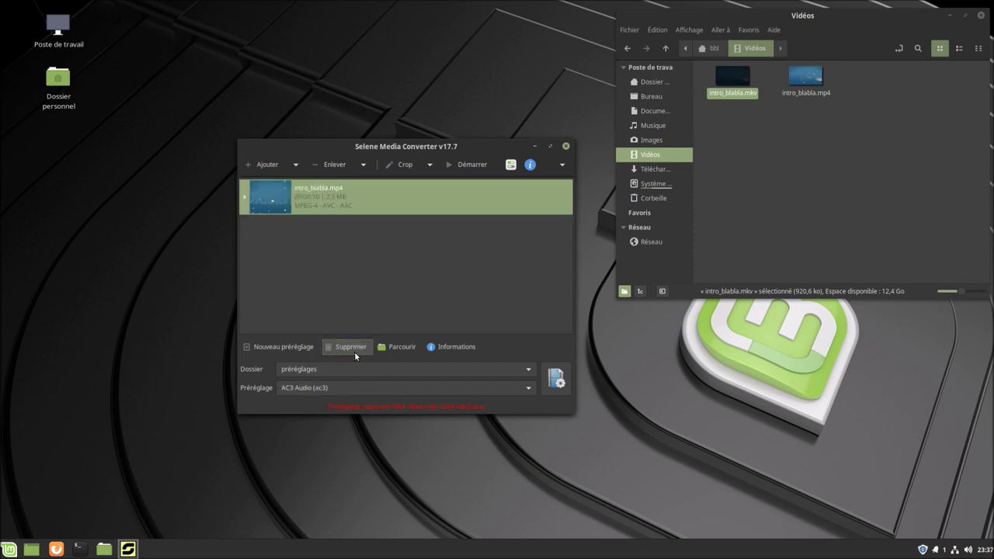
Step: Remove intro_blabla.mp4 from the conversion list and add it again from the Vidéos folder
right_click(345, 204)
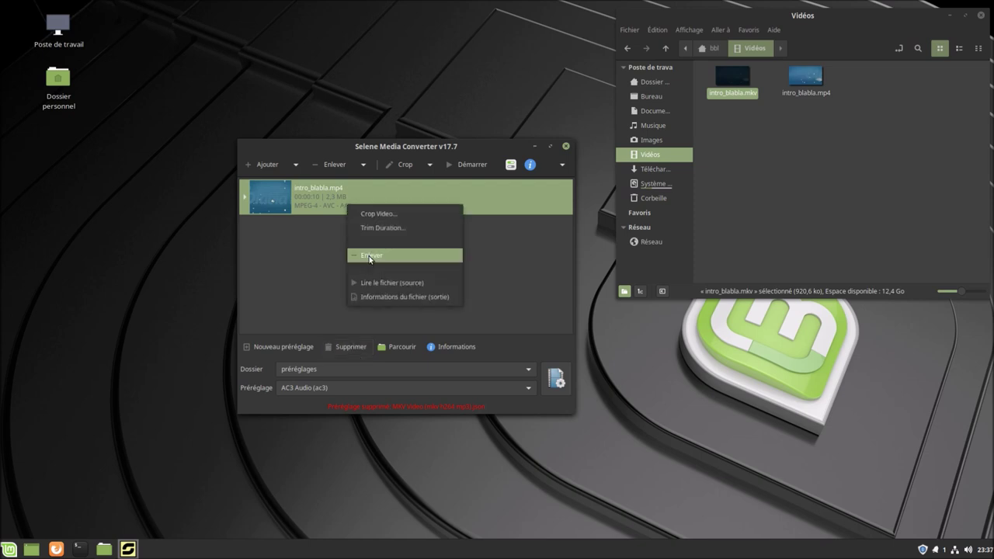
click(368, 255)
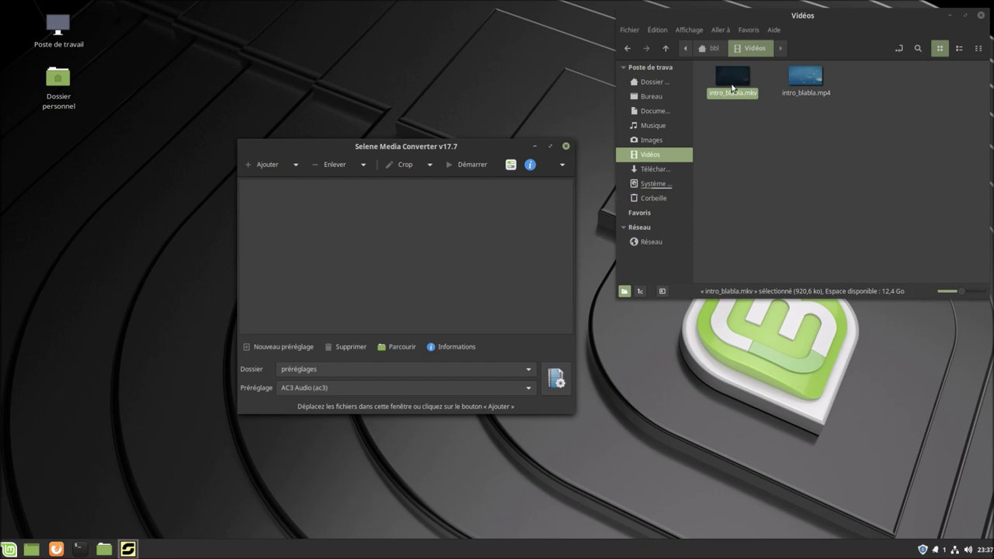
drag(810, 76, 423, 215)
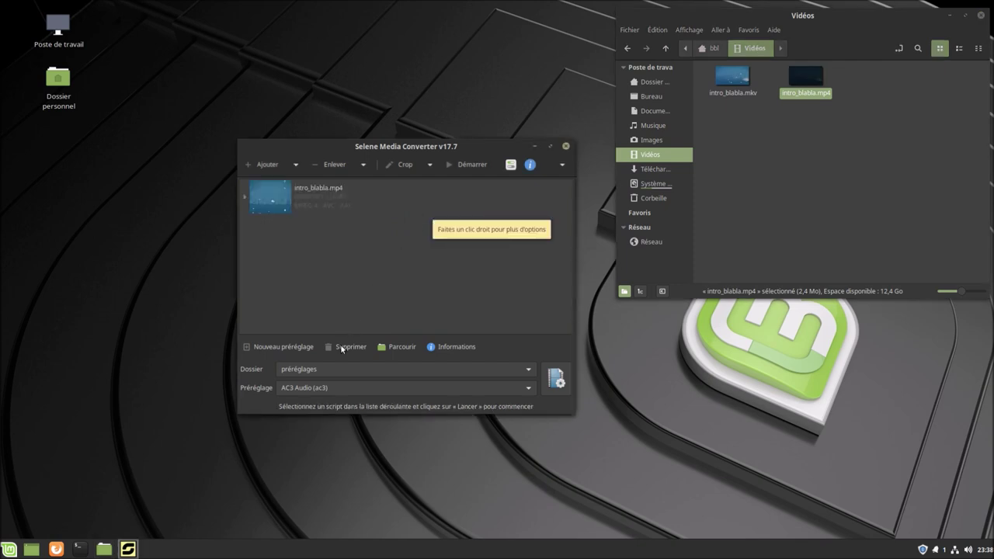
Step: Convert intro_blabla.mp4 with the WebM Video (webm) preset
click(308, 392)
click(303, 388)
click(303, 388)
click(303, 390)
click(303, 391)
click(310, 382)
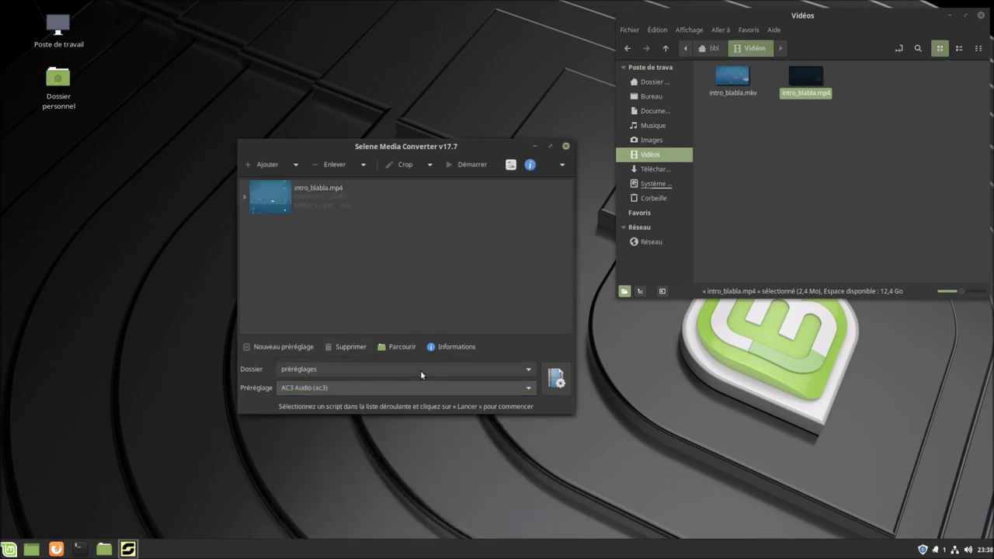
click(531, 390)
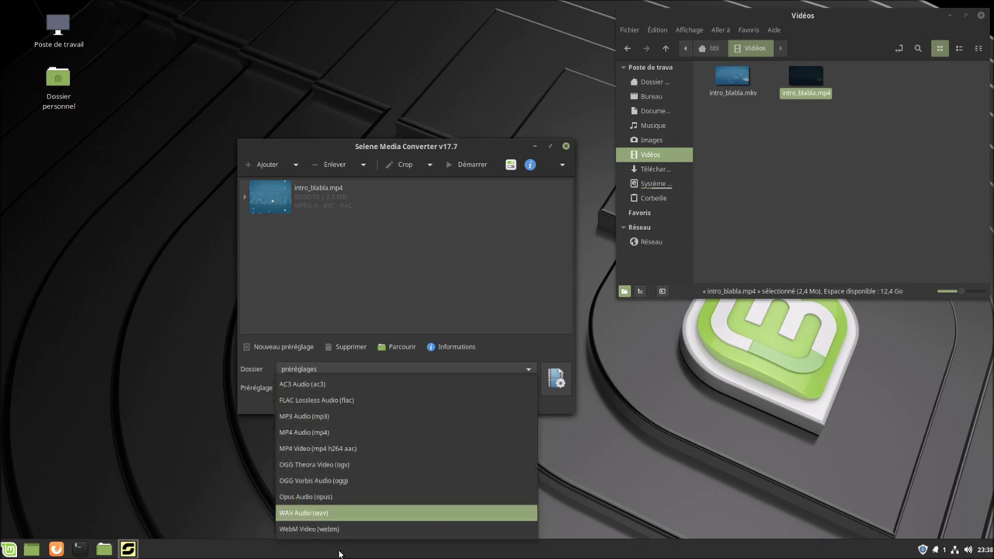
click(295, 530)
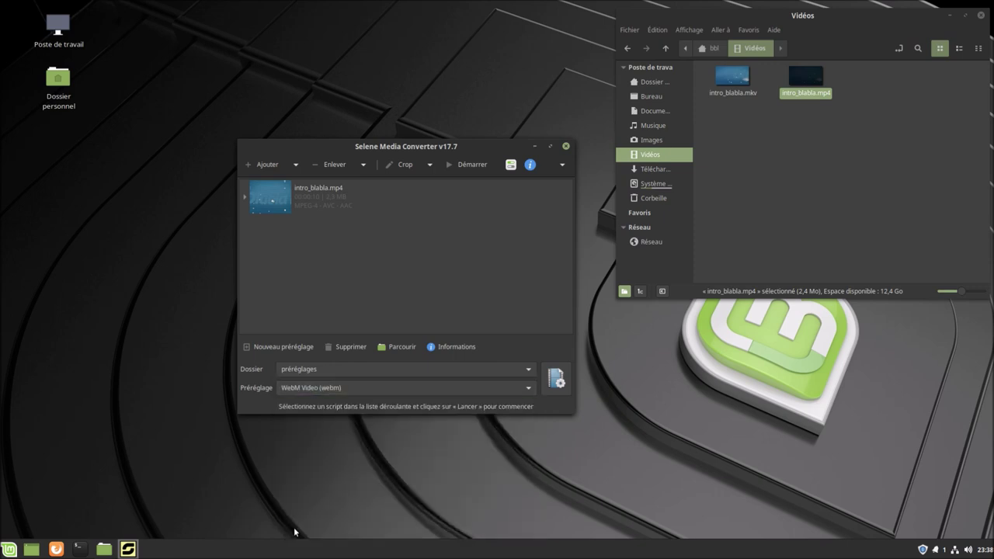
click(469, 165)
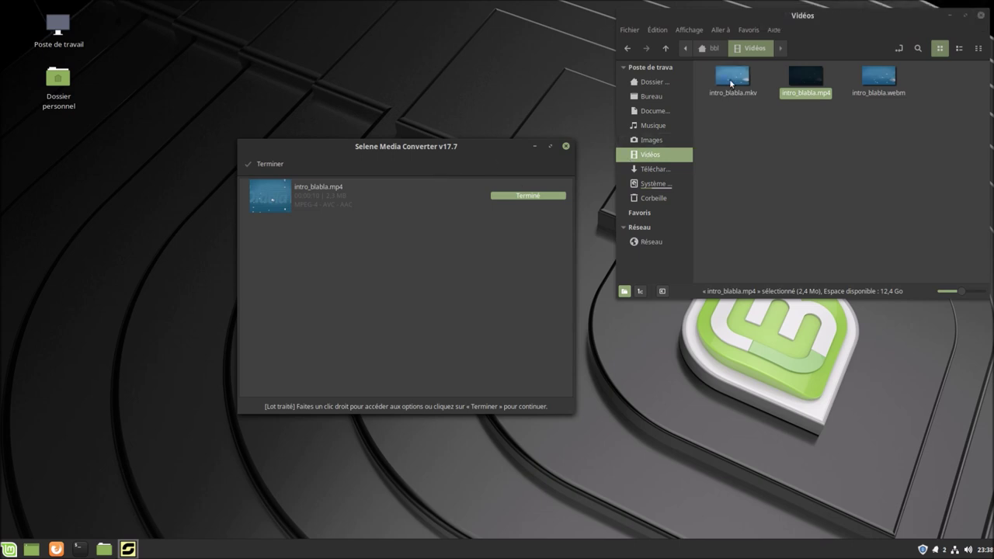
Step: Check the size of the converted intro_blabla.webm, play it, and close the player
click(890, 79)
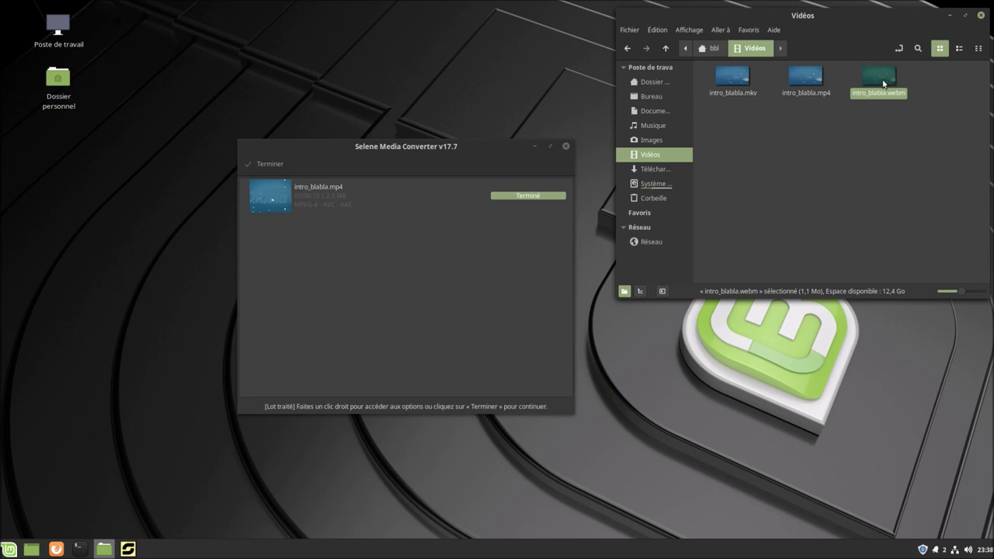
double_click(883, 83)
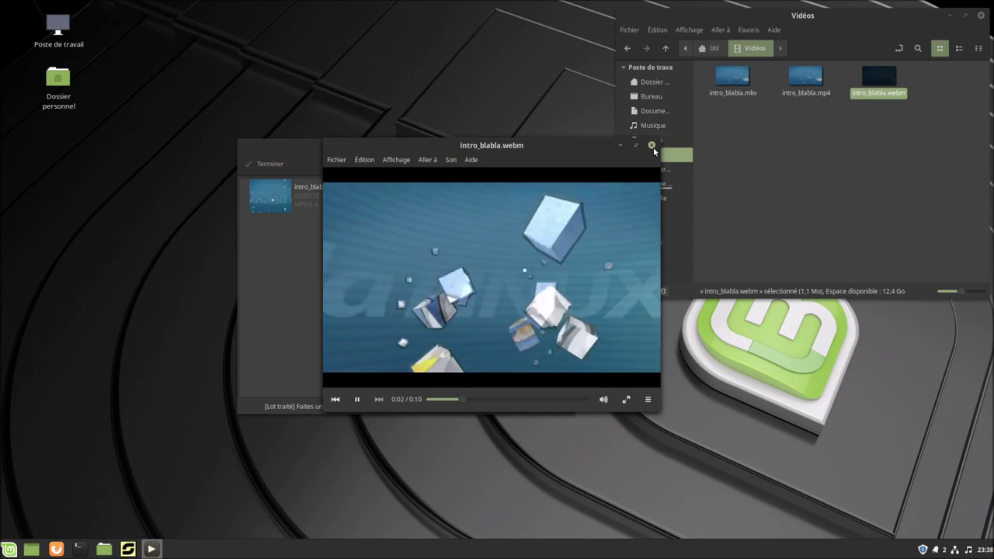
click(653, 146)
Step: Finish the completed WebM batch and remove intro_blabla.mp4 from the conversion list
click(263, 163)
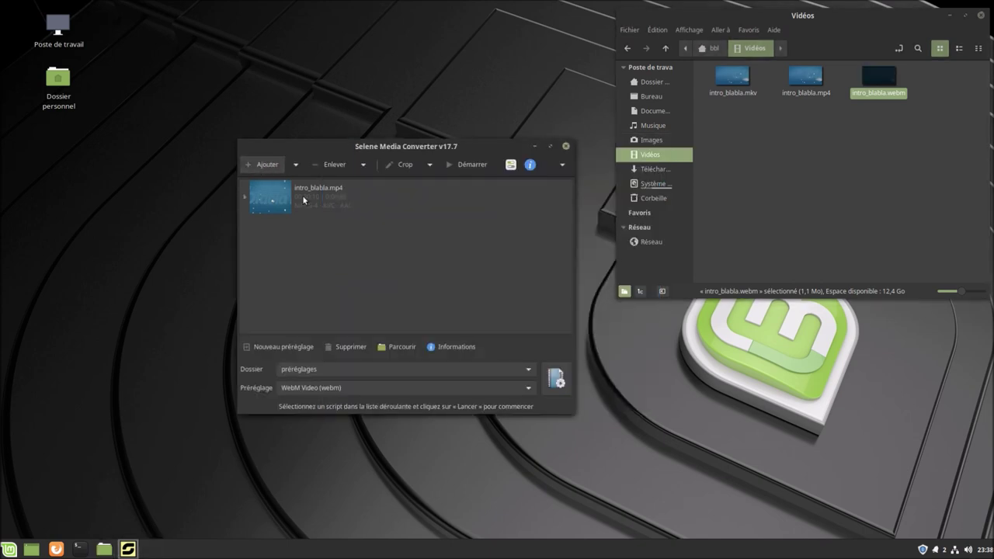
click(319, 198)
right_click(320, 197)
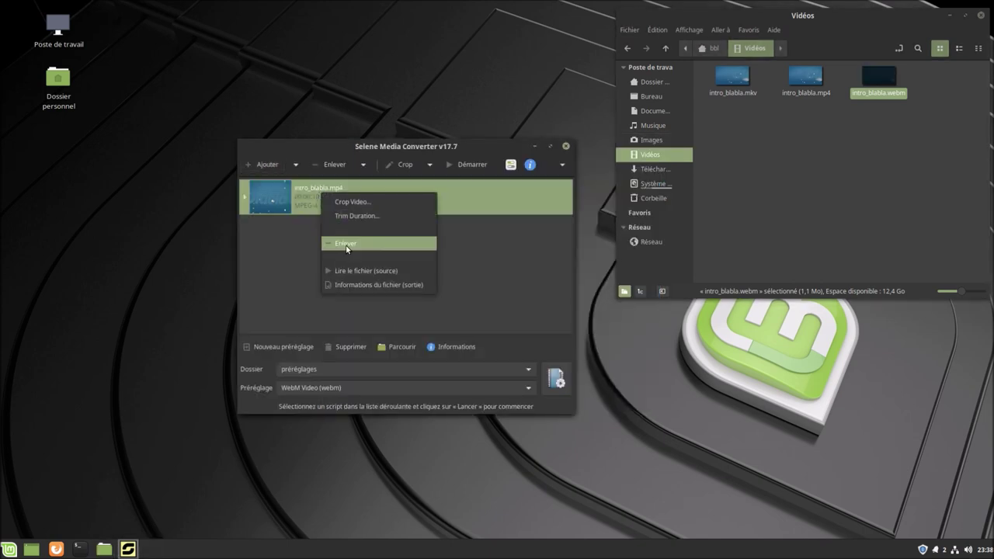
click(345, 247)
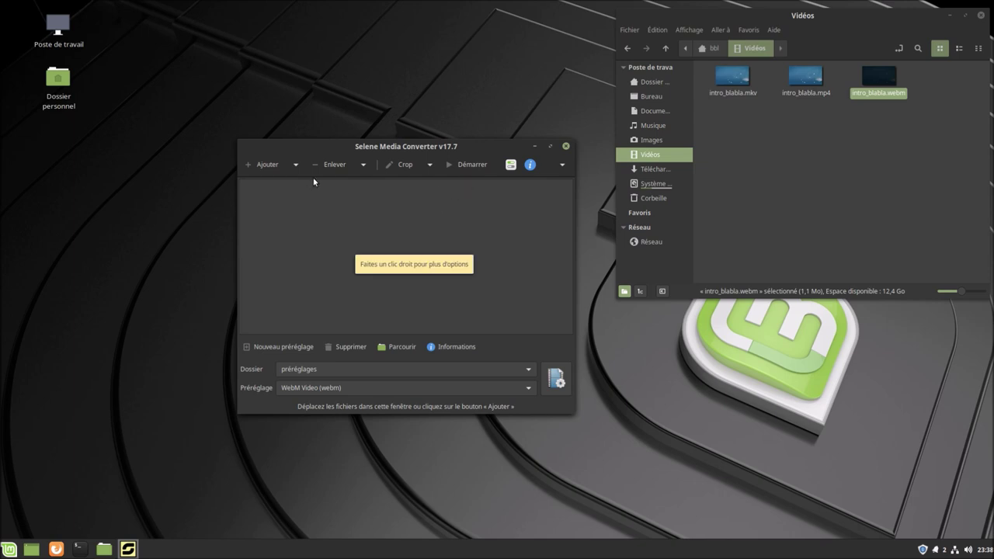
Step: Add the Musique folder to the conversion list and show that folder in the file manager, with the converter window moved clear
click(295, 164)
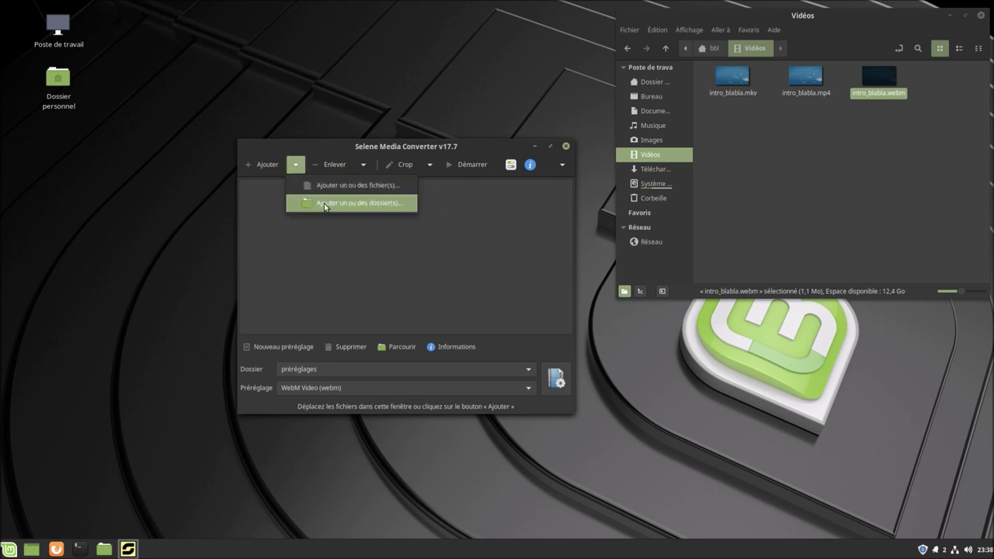
click(323, 205)
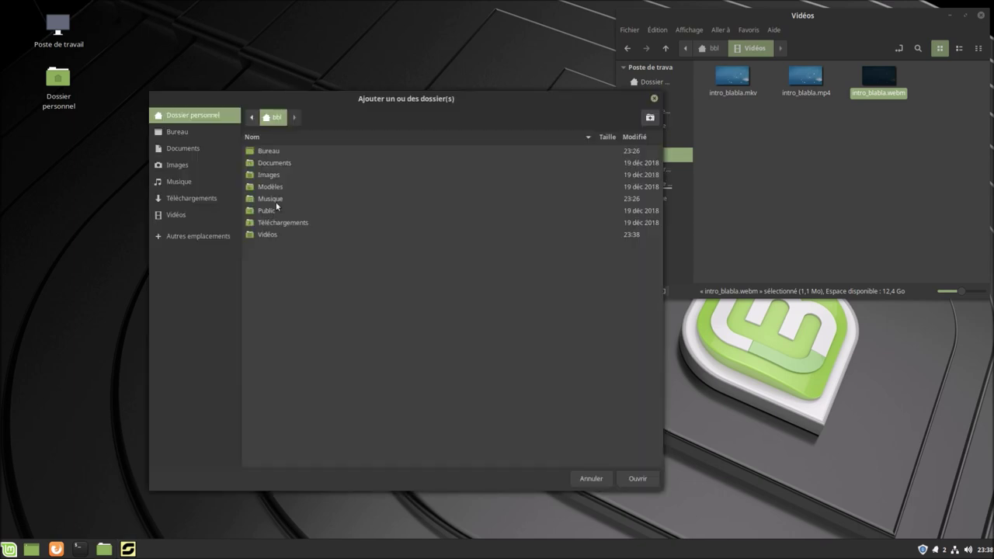
click(277, 202)
click(632, 479)
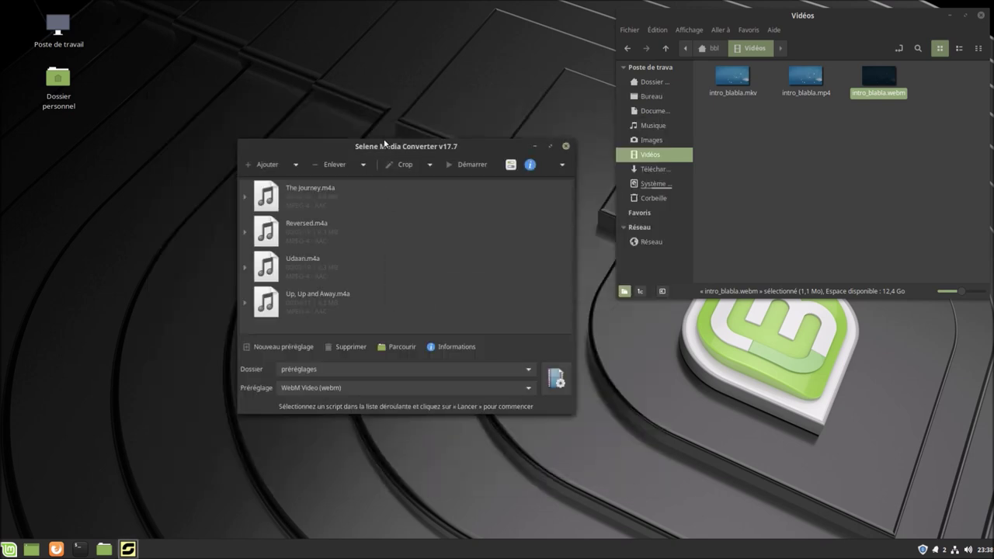
drag(386, 140, 341, 102)
click(651, 125)
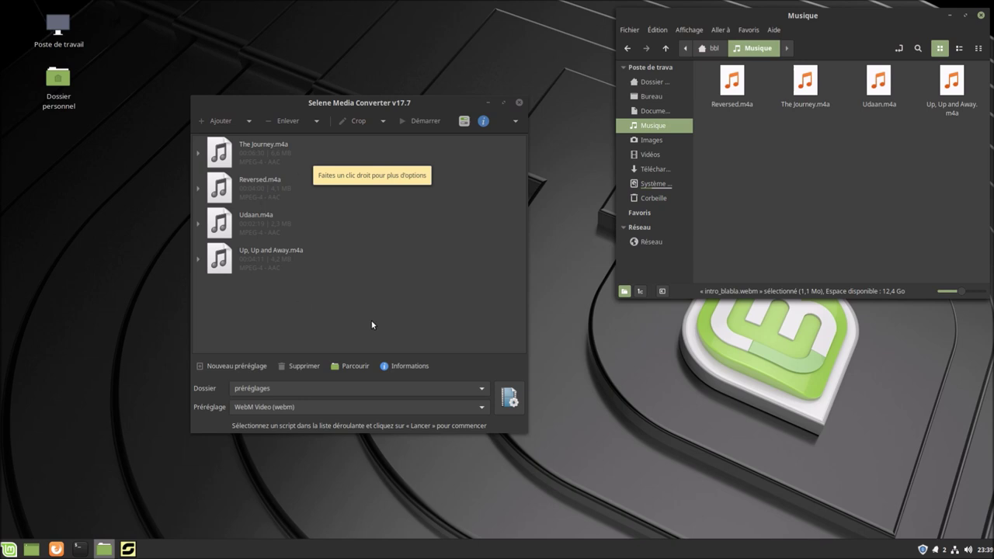
Step: Convert the four listed m4a tracks with the MP3 Audio (mp3) preset
click(266, 408)
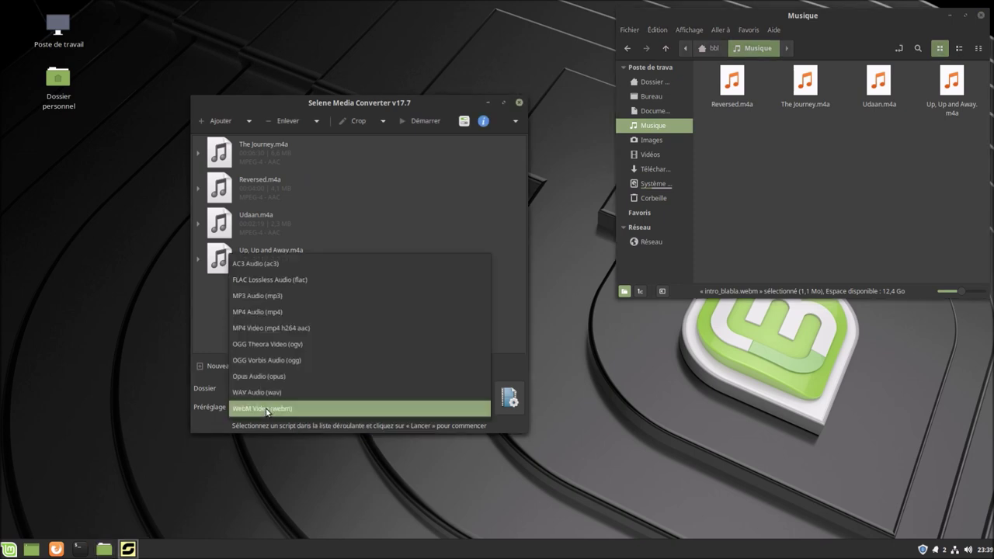
click(270, 298)
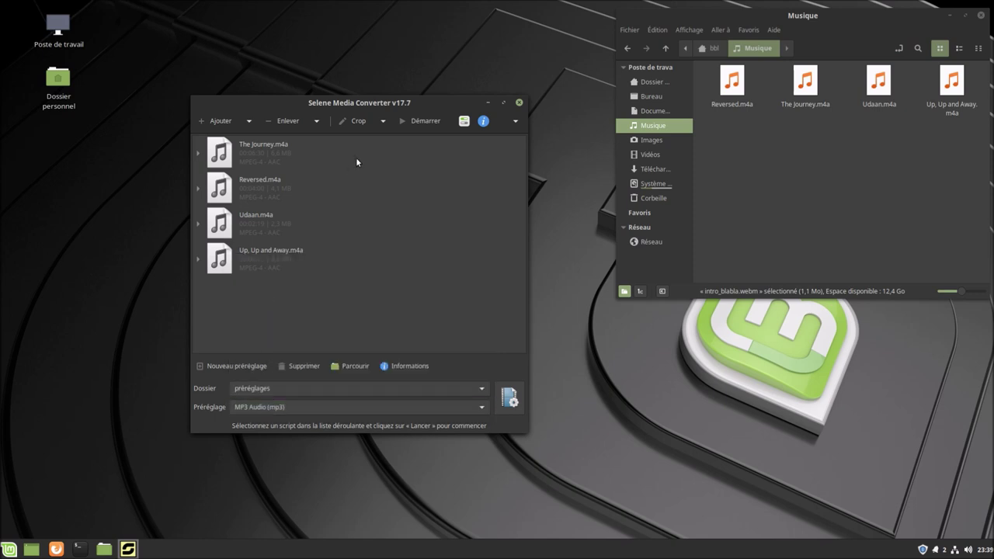
click(429, 119)
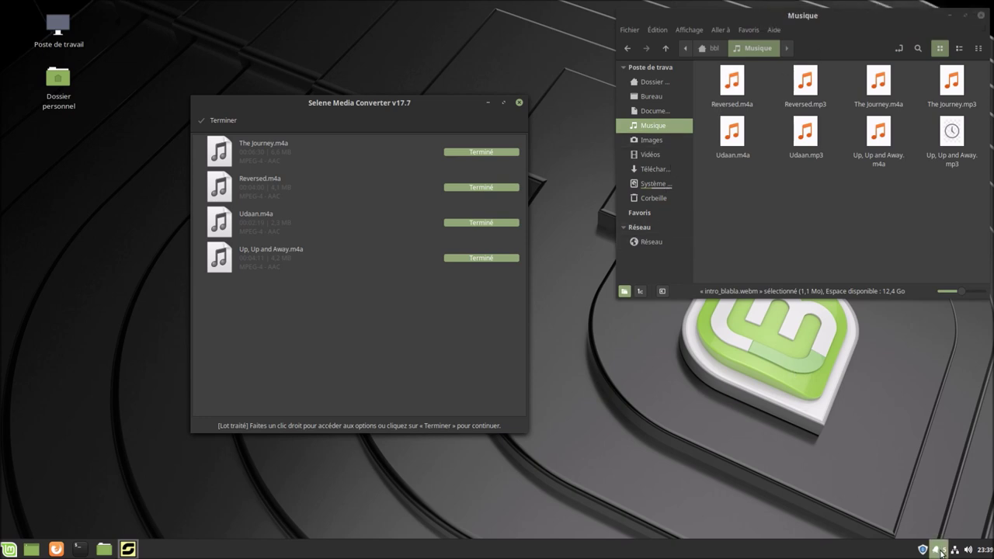
Step: View the system notifications for the finished conversions, then dismiss the list
click(940, 551)
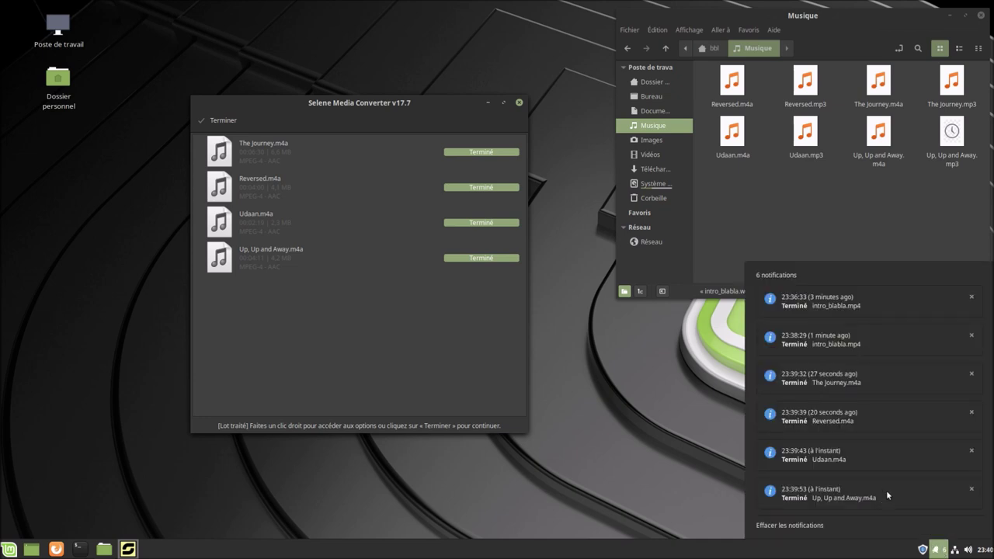
click(788, 525)
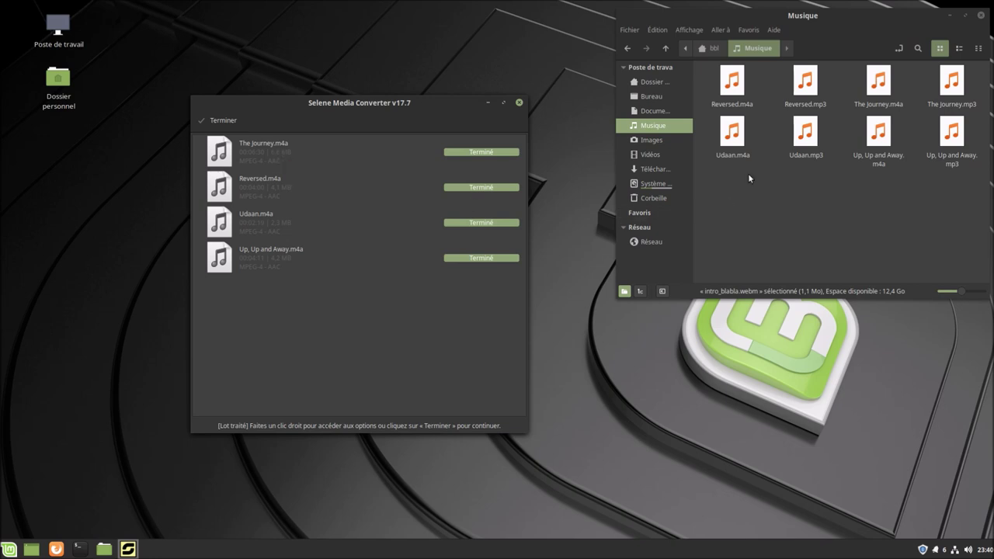
Step: Play Reversed.m4a and the converted Reversed.mp3 from the Musique folder, closing the player after each
click(734, 82)
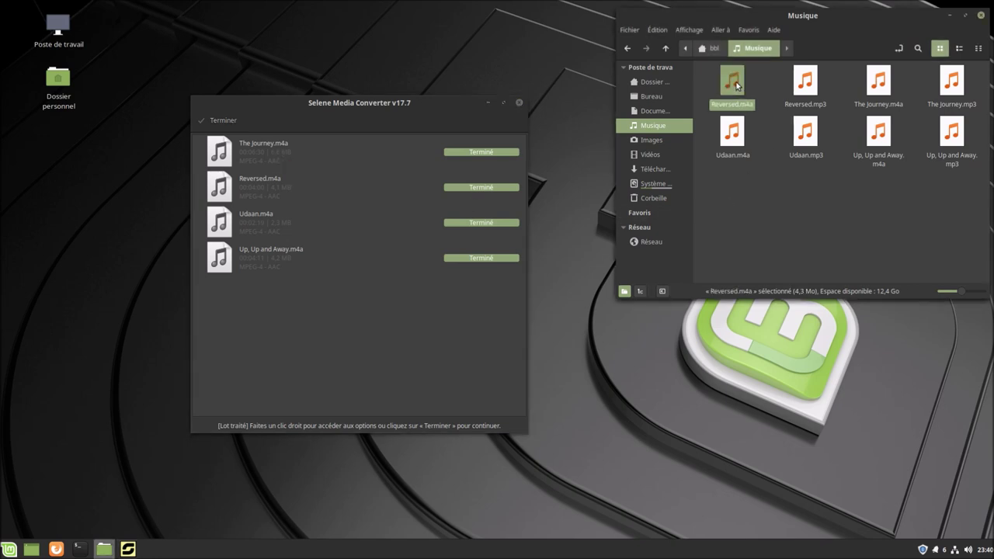
right_click(735, 82)
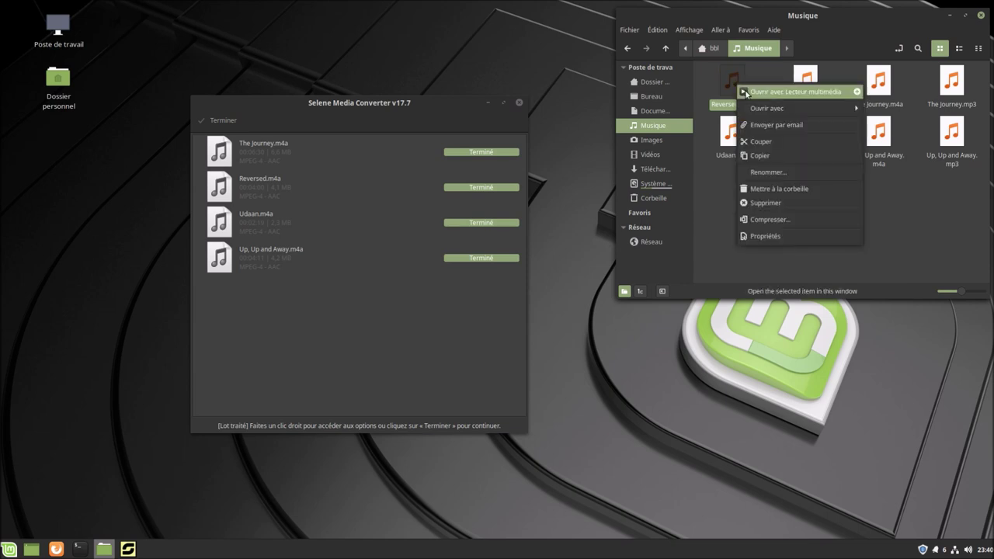
click(744, 91)
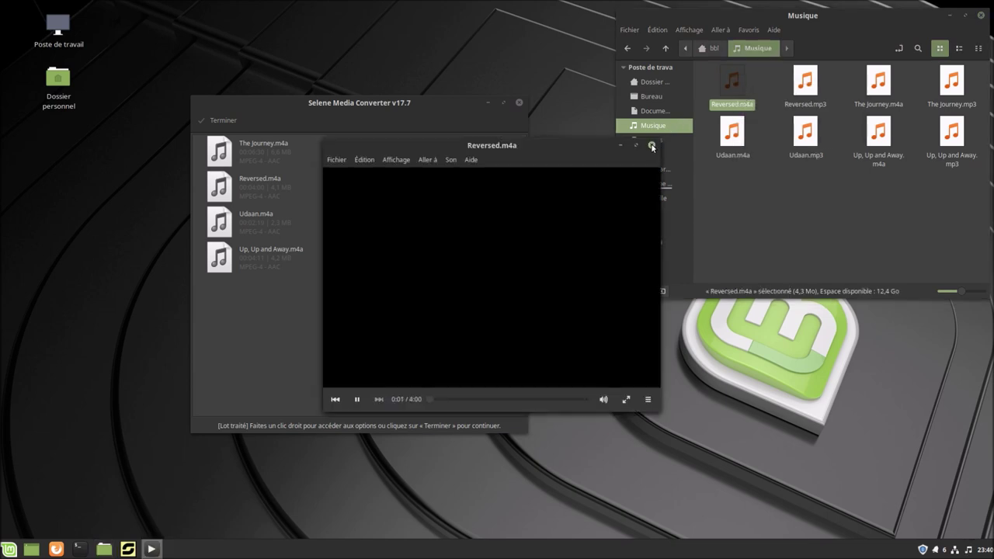
click(653, 146)
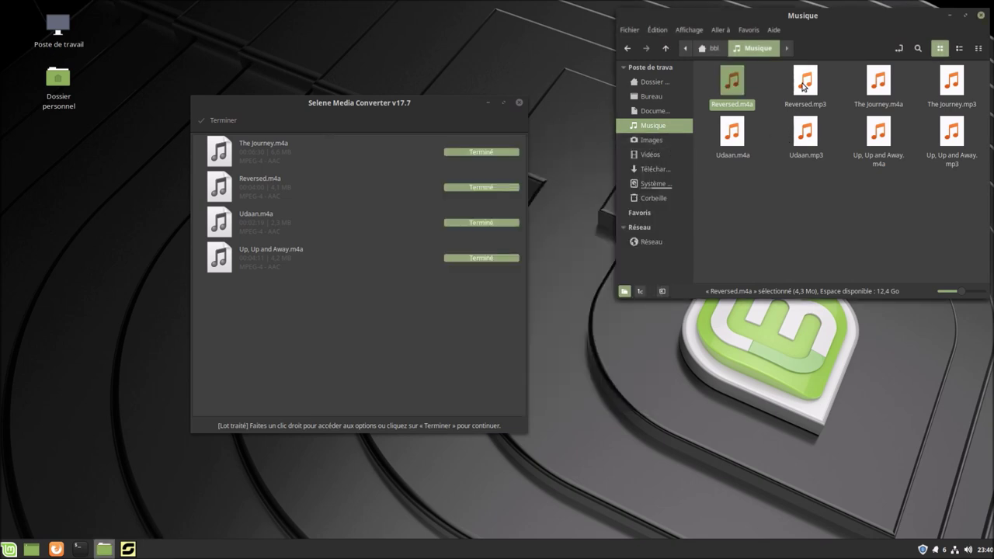
click(804, 85)
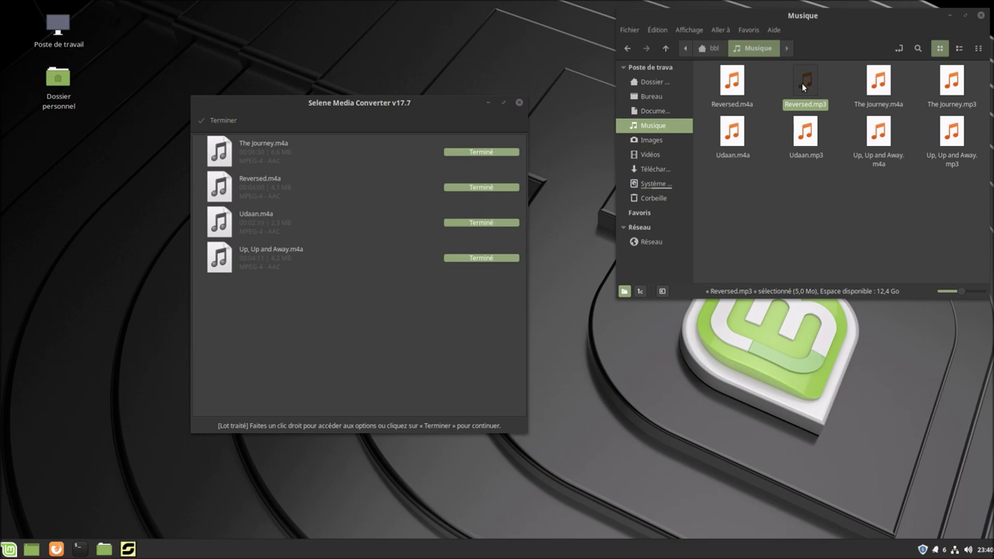
double_click(801, 82)
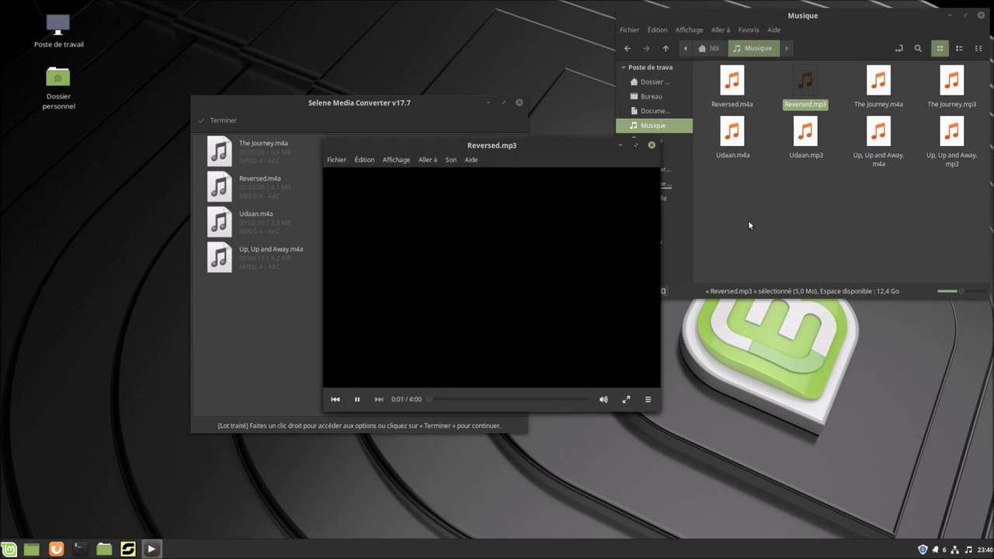
click(652, 145)
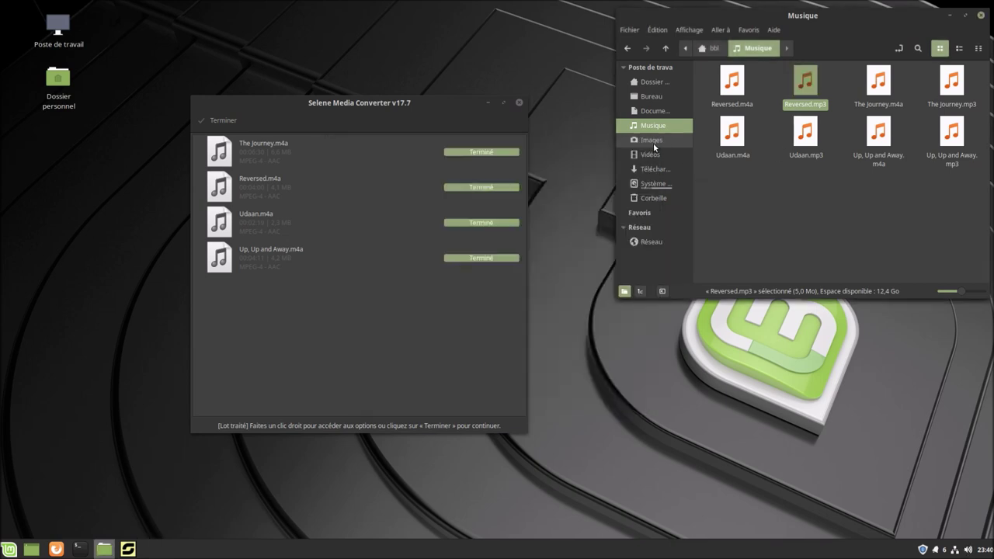
Step: Compare the file sizes of Reversed.m4a and Reversed.mp3 in the Musique folder
click(732, 103)
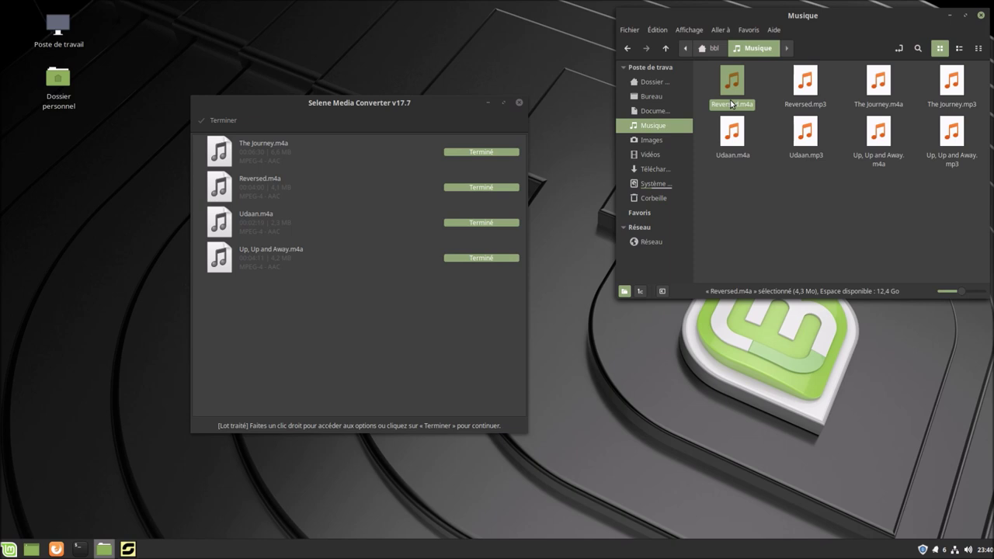
click(805, 91)
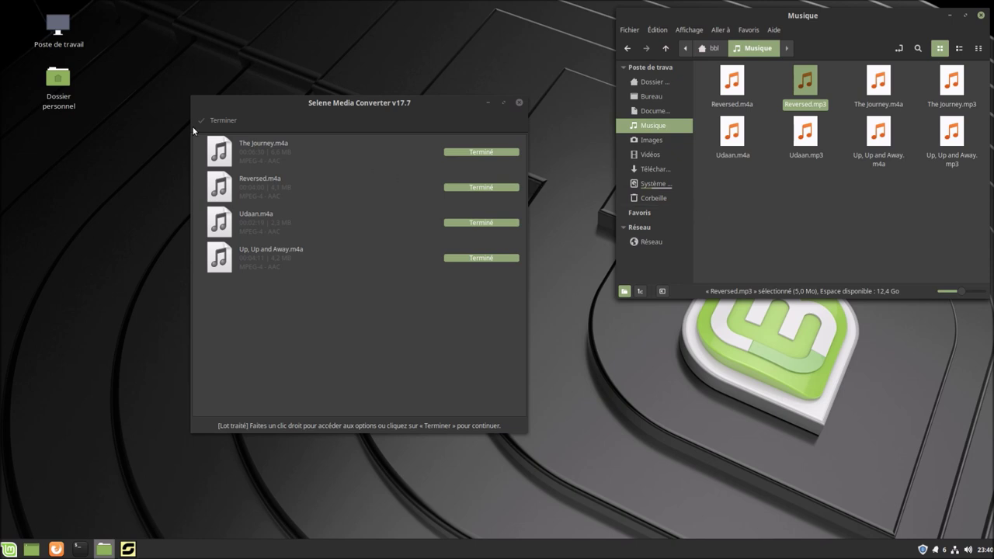
Step: Review the actions available for the finished The Journey.m4a conversion, then dismiss them without choosing any
right_click(250, 143)
click(245, 146)
right_click(246, 146)
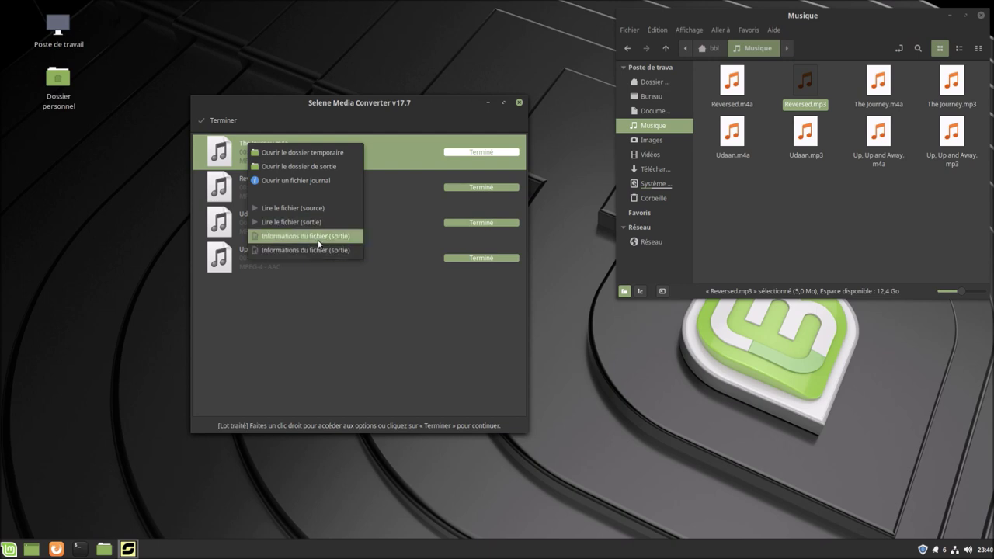
click(321, 344)
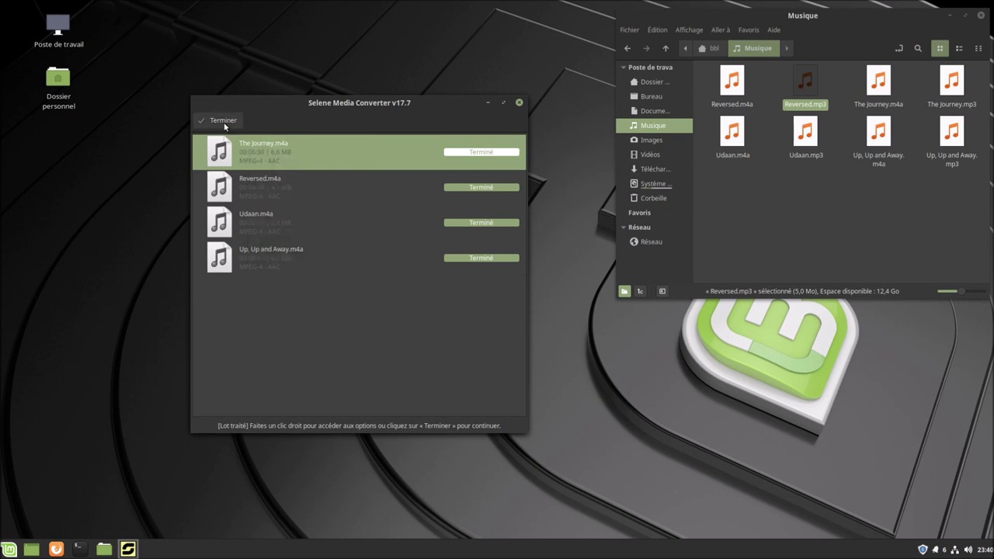
Step: Leave the finished MP3 batch, convert the four listed m4a tracks with the AC3 Audio (ac3) preset, and return to the file list
click(225, 122)
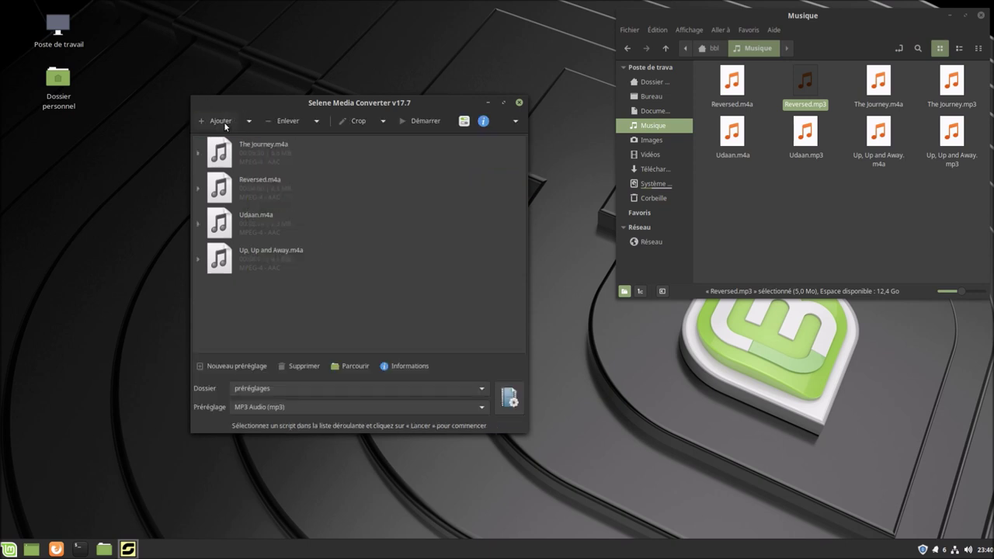
click(263, 406)
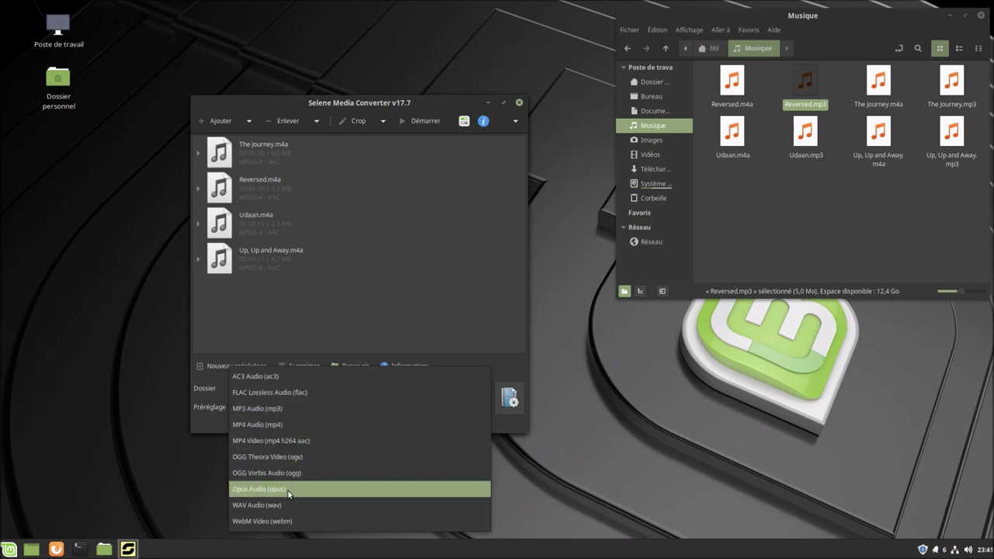
click(272, 377)
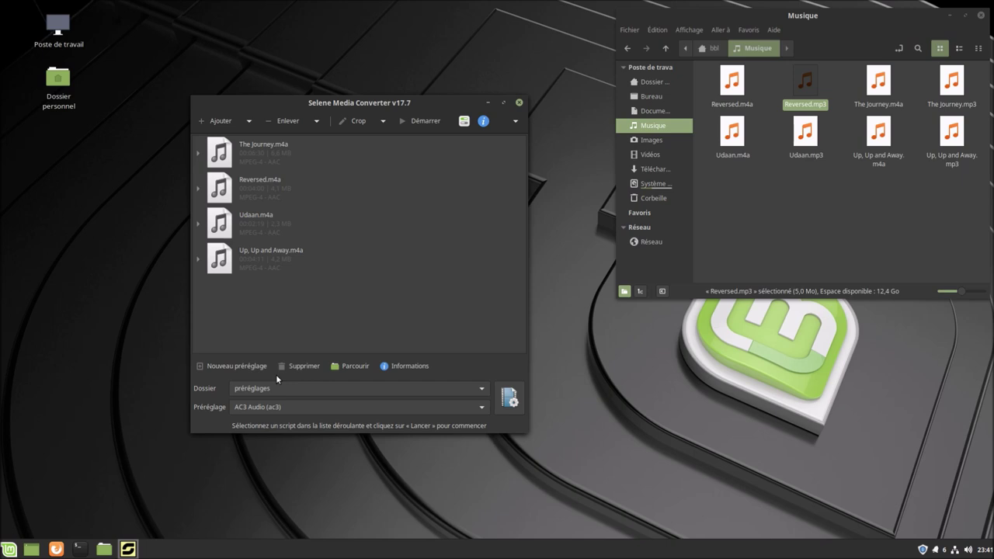
click(426, 123)
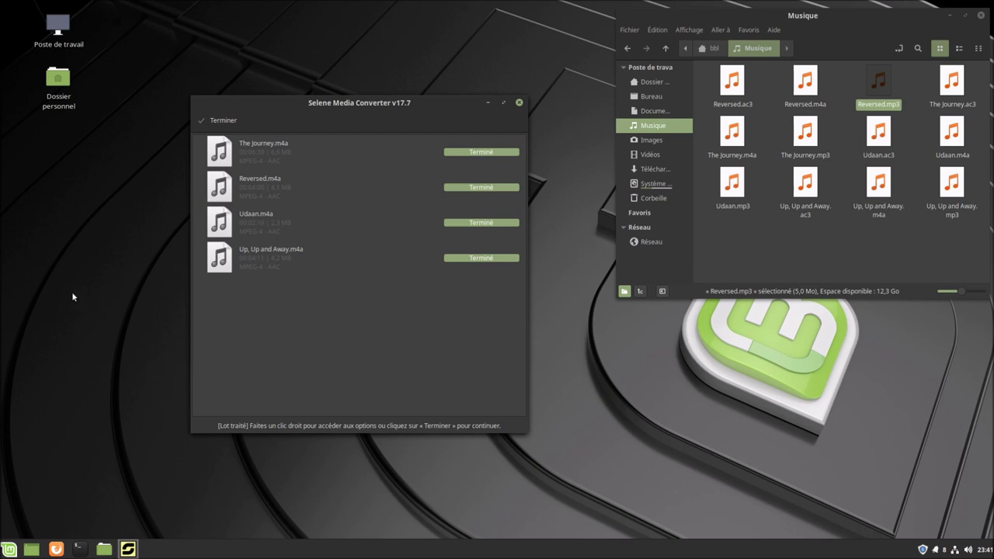
click(222, 121)
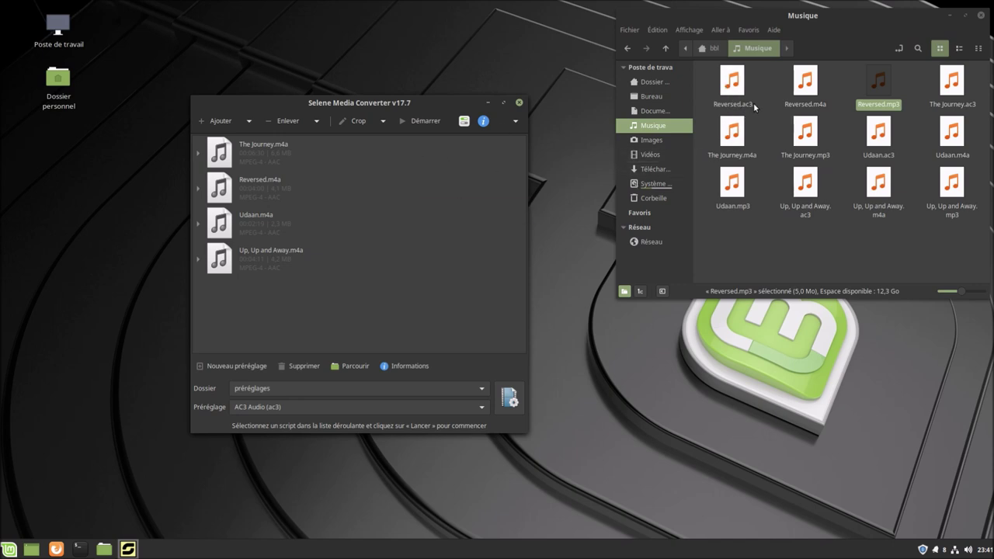
Step: Compare the file sizes of Reversed.m4a, Reversed.mp3 and Reversed.ac3 in the Musique folder, then briefly play Reversed.ac3 and close the player
click(811, 94)
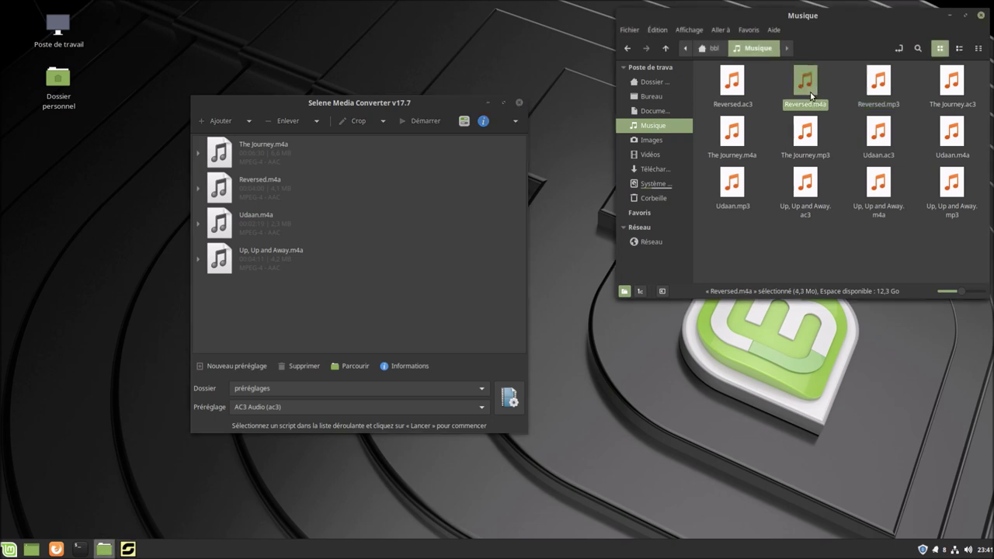
click(880, 91)
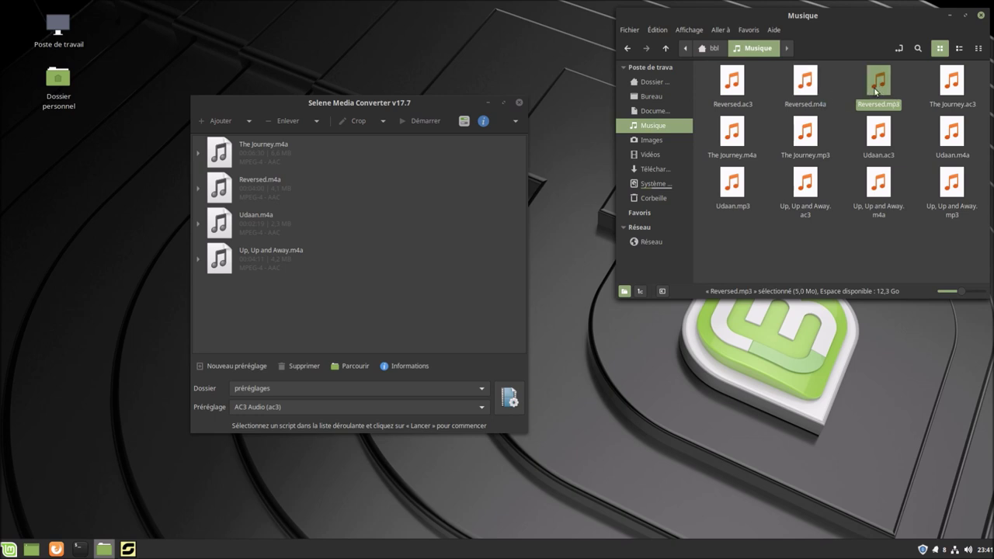
click(739, 80)
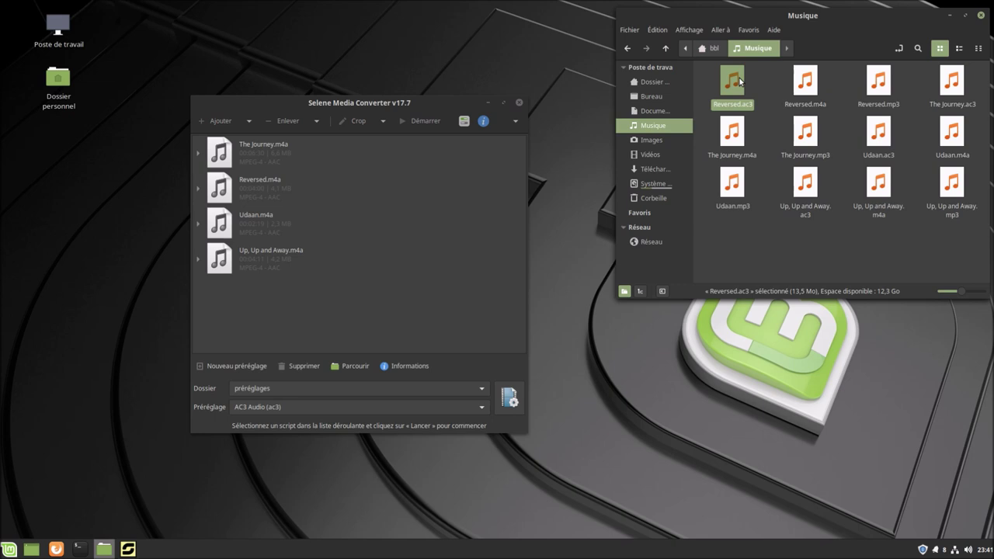
double_click(739, 78)
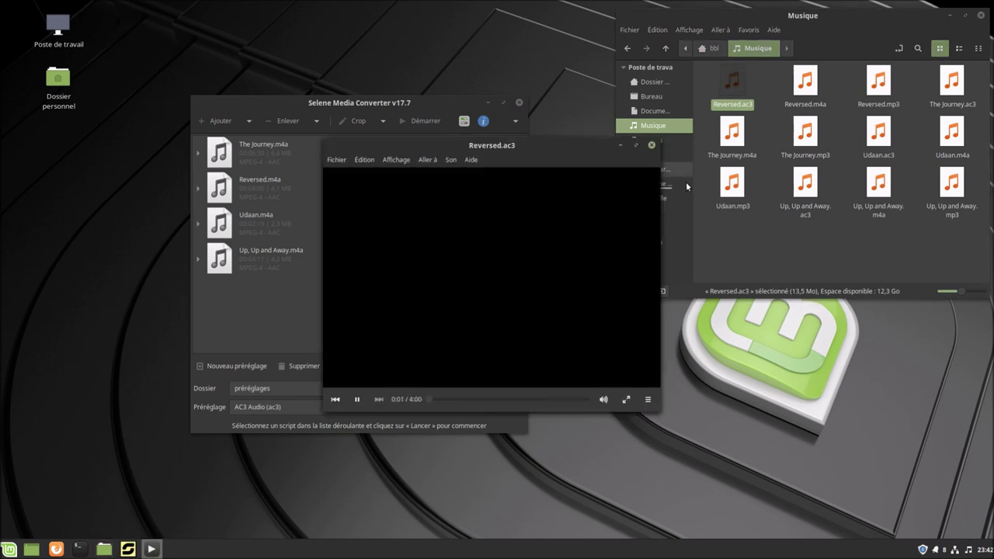
click(651, 145)
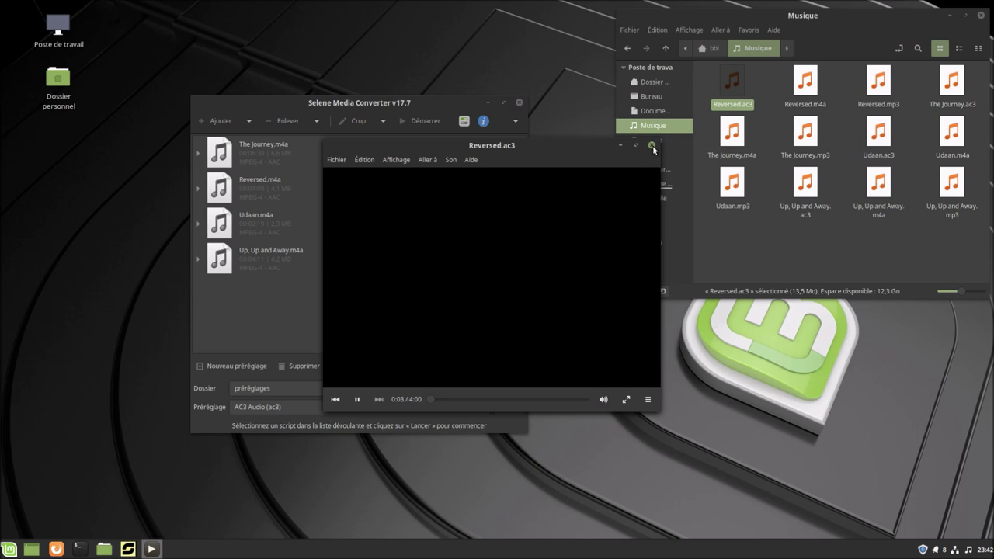